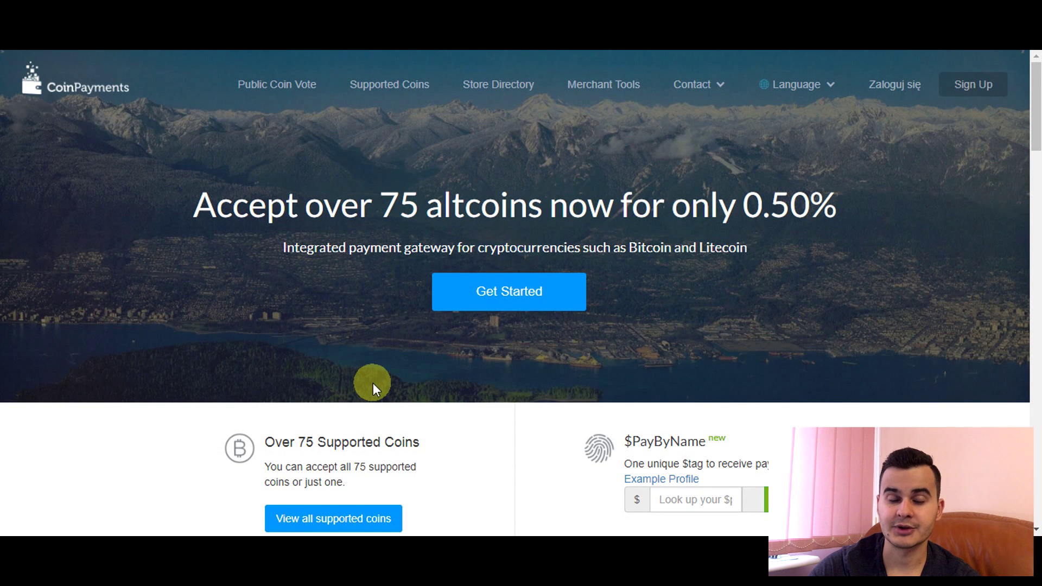
# Open the new account registration form and go through its username, email and password fields
pyautogui.click(466, 293)
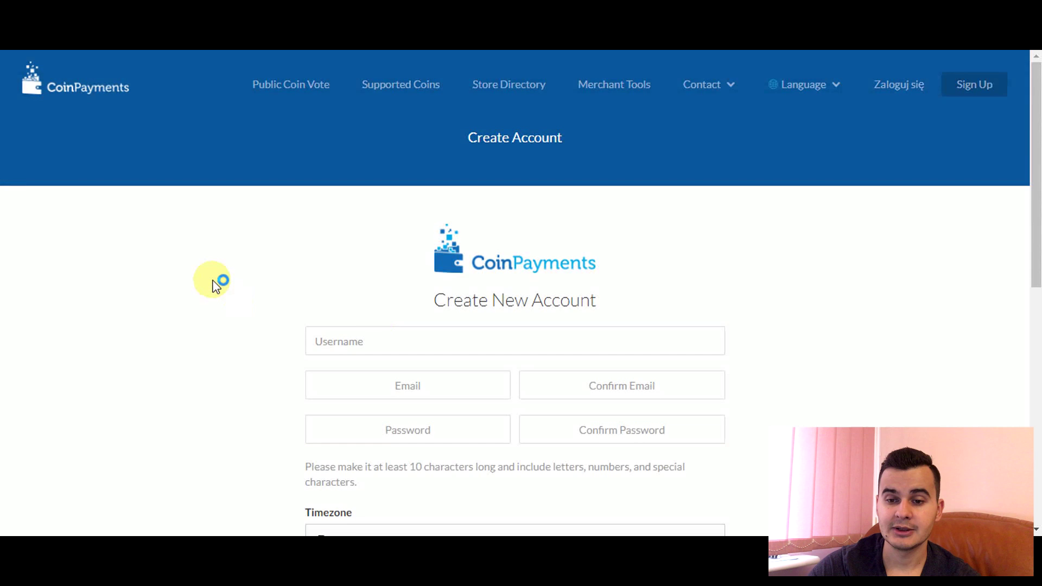
pyautogui.scroll(-1, 213, 285)
pyautogui.scroll(-2, 213, 285)
pyautogui.click(329, 190)
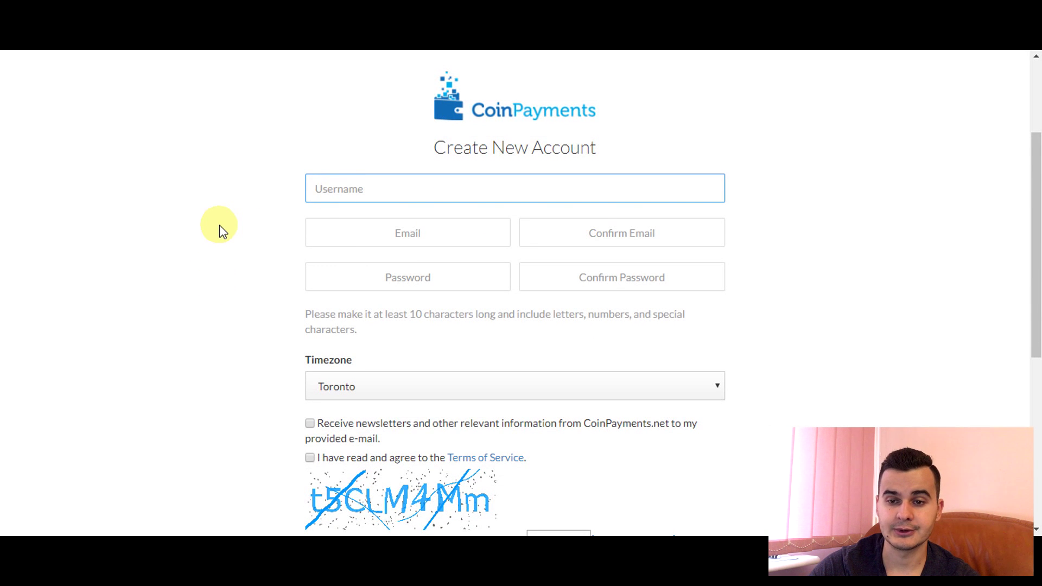
pyautogui.click(395, 237)
pyautogui.click(587, 238)
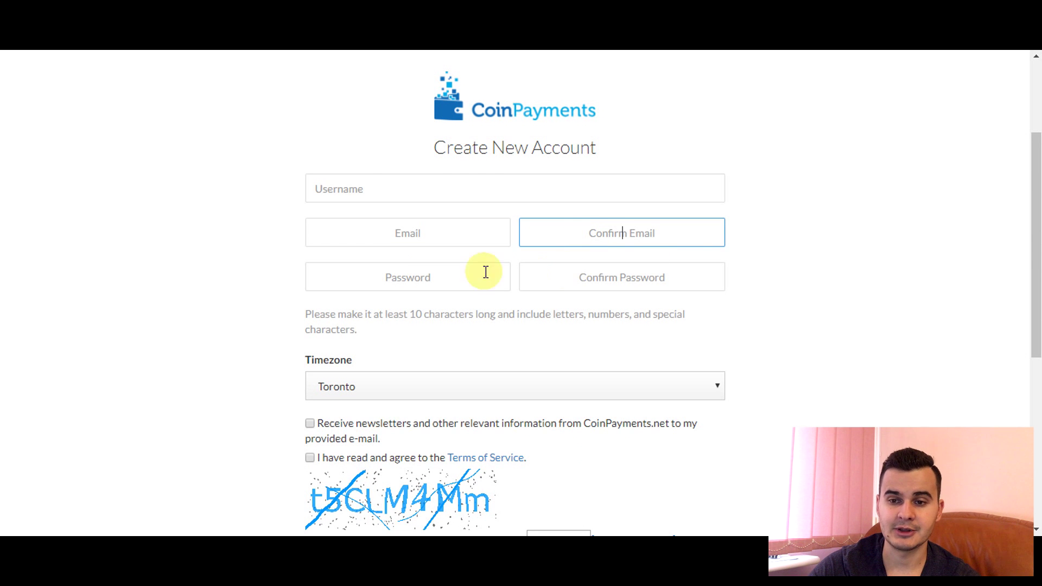
pyautogui.click(394, 274)
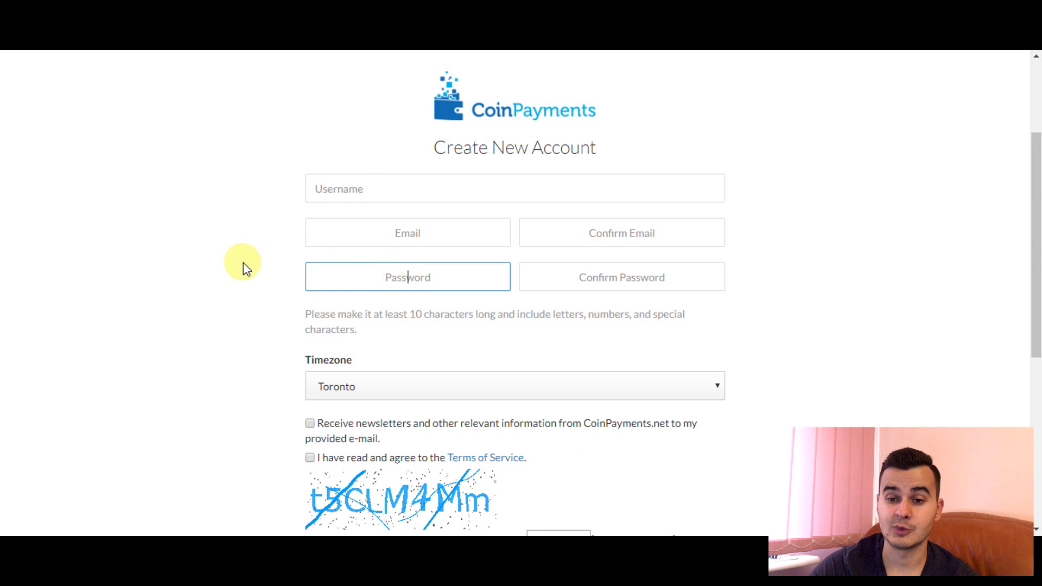
# Set the new account's timezone to Warsaw
pyautogui.scroll(-4, 241, 264)
pyautogui.click(354, 166)
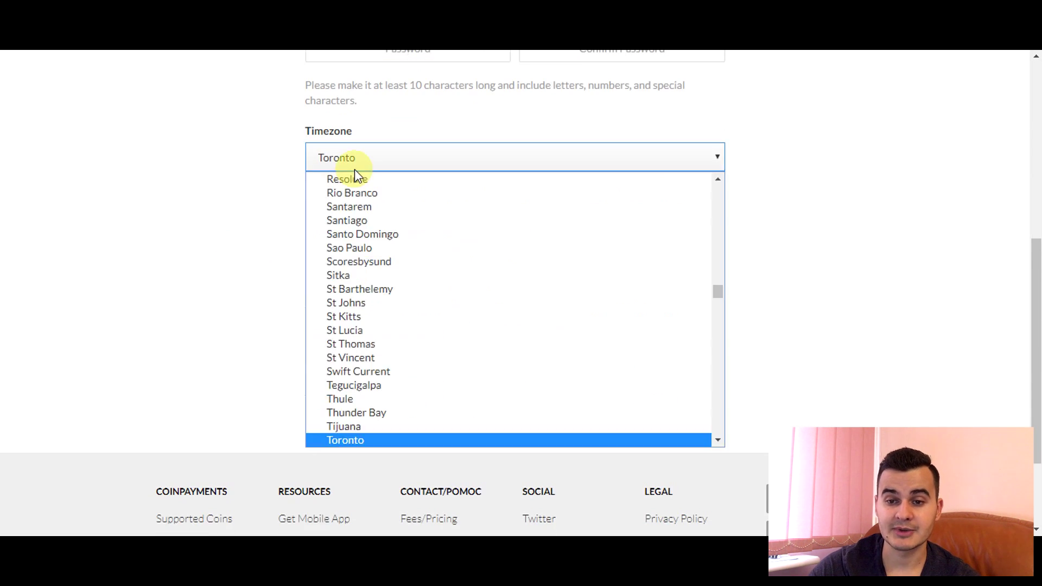
pyautogui.moveTo(718, 288); pyautogui.dragTo(707, 369)
pyautogui.scroll(-8, 428, 338)
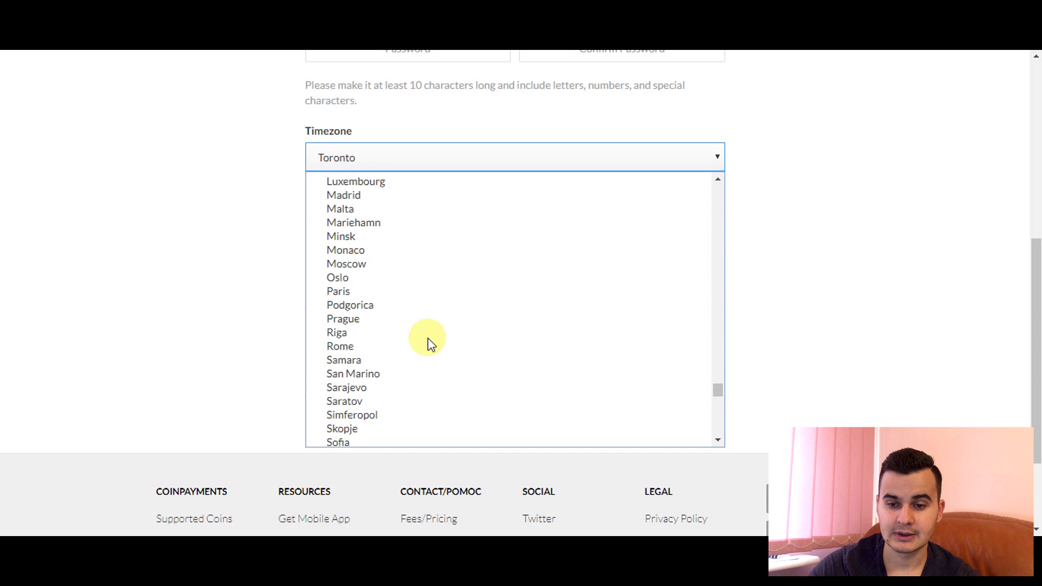
pyautogui.scroll(-5, 428, 337)
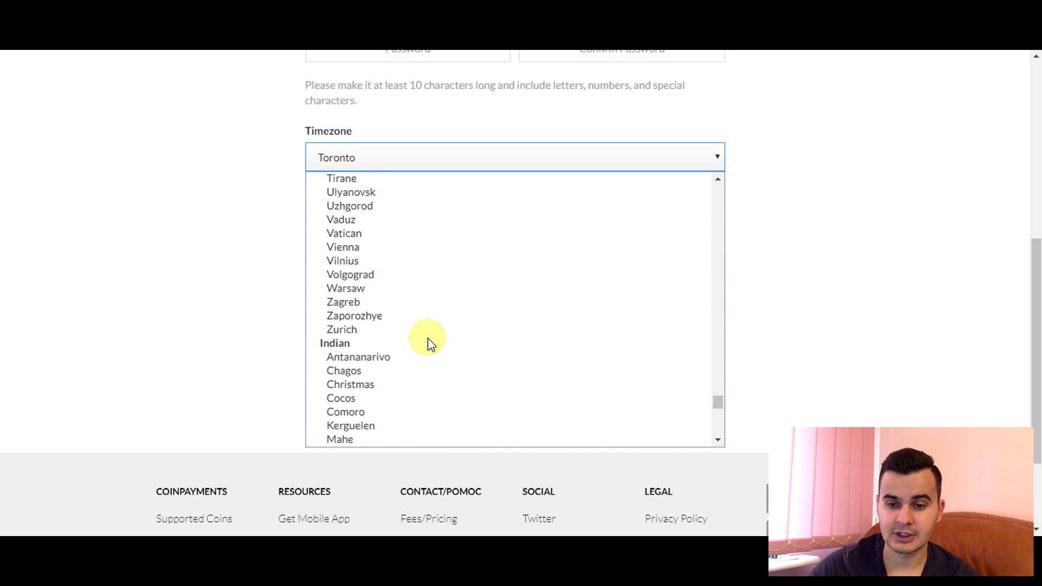
pyautogui.click(363, 289)
# Opt in to newsletters, agree to the Terms of Service and activate the captcha field
pyautogui.click(310, 194)
pyautogui.click(310, 229)
pyautogui.moveTo(382, 214); pyautogui.dragTo(321, 201)
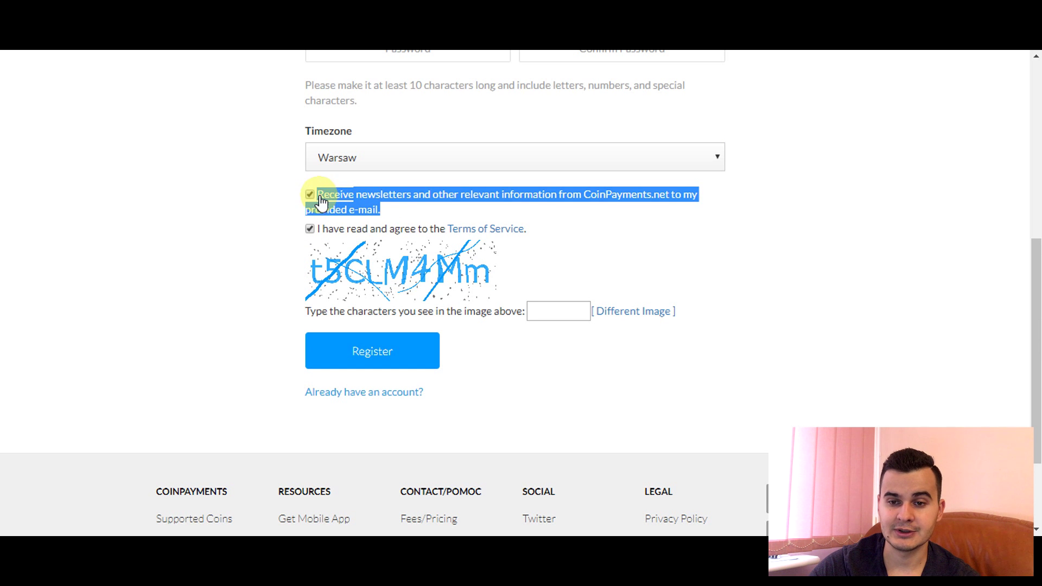
pyautogui.click(145, 223)
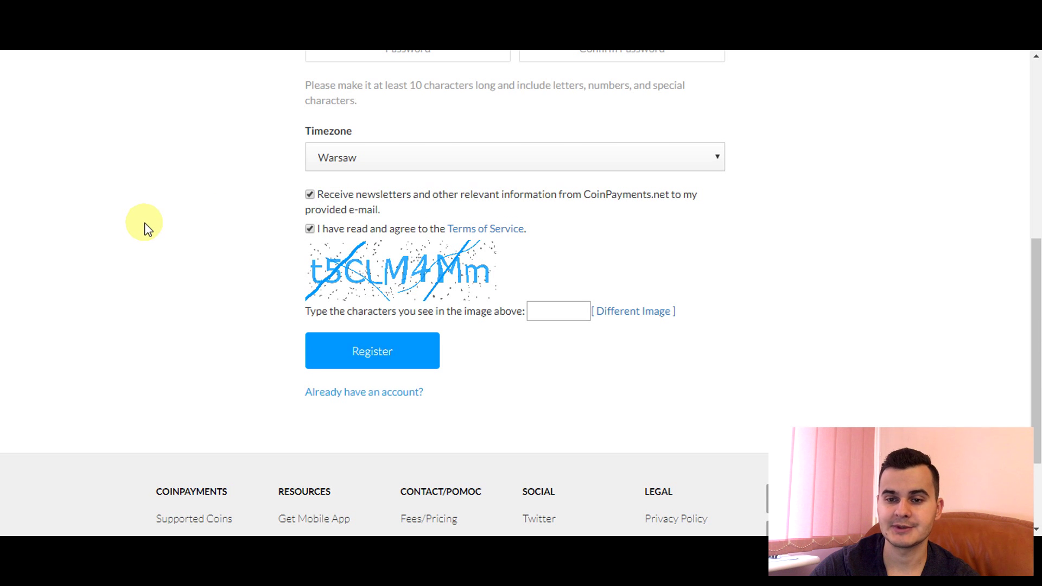
pyautogui.click(563, 307)
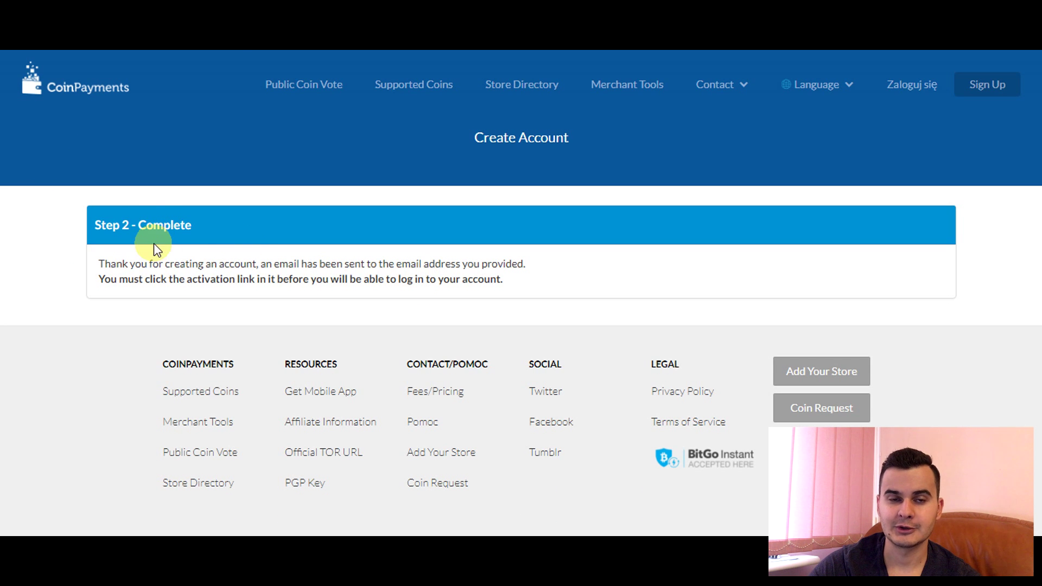
# Read the account activation instructions on the registration completion page
pyautogui.moveTo(513, 279); pyautogui.dragTo(40, 275)
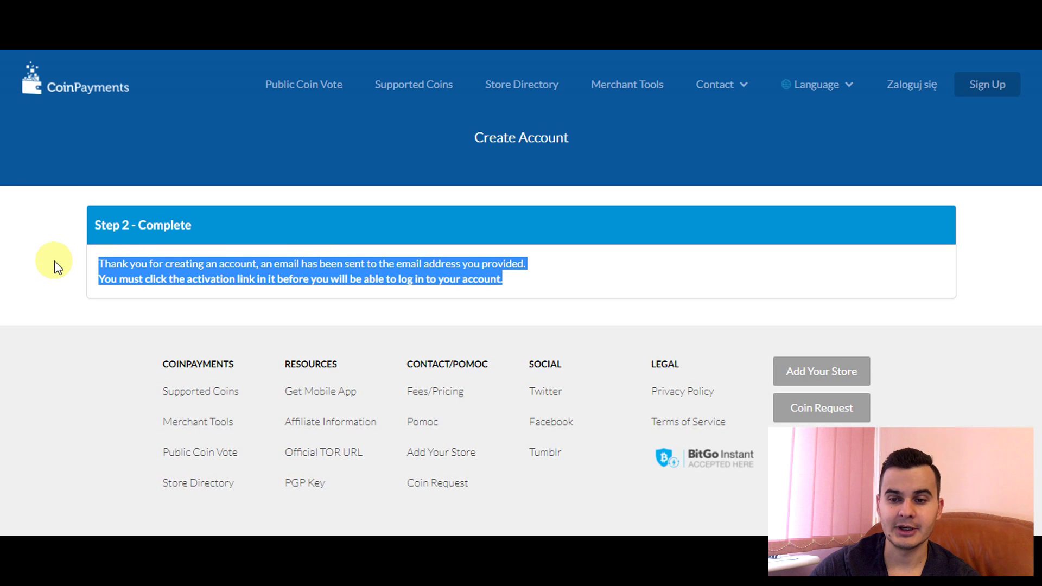
pyautogui.click(54, 265)
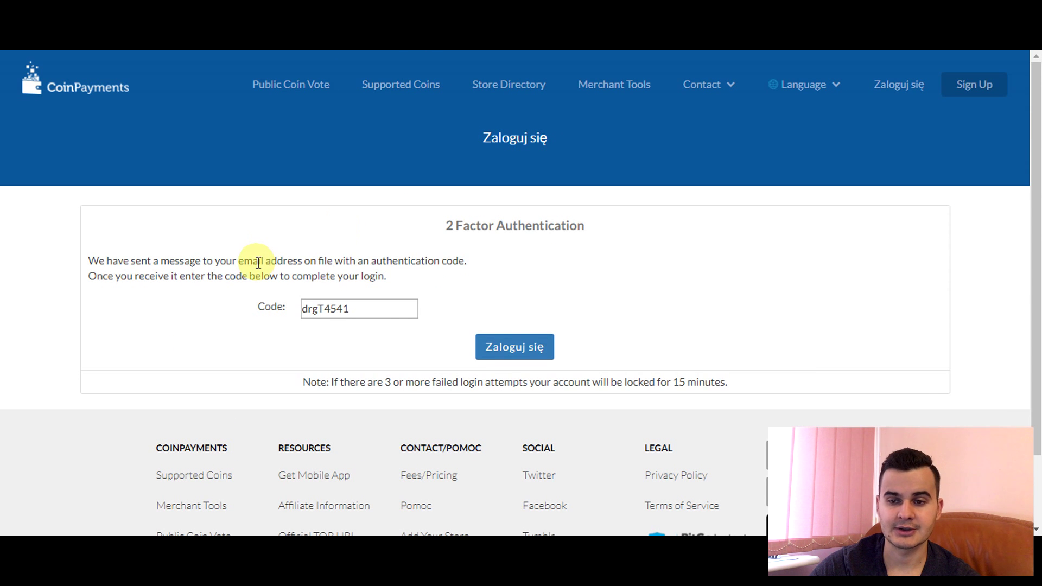
# Submit the filled-in two-factor authentication code and choose Wallet in both steps of the account setup wizard
pyautogui.click(506, 350)
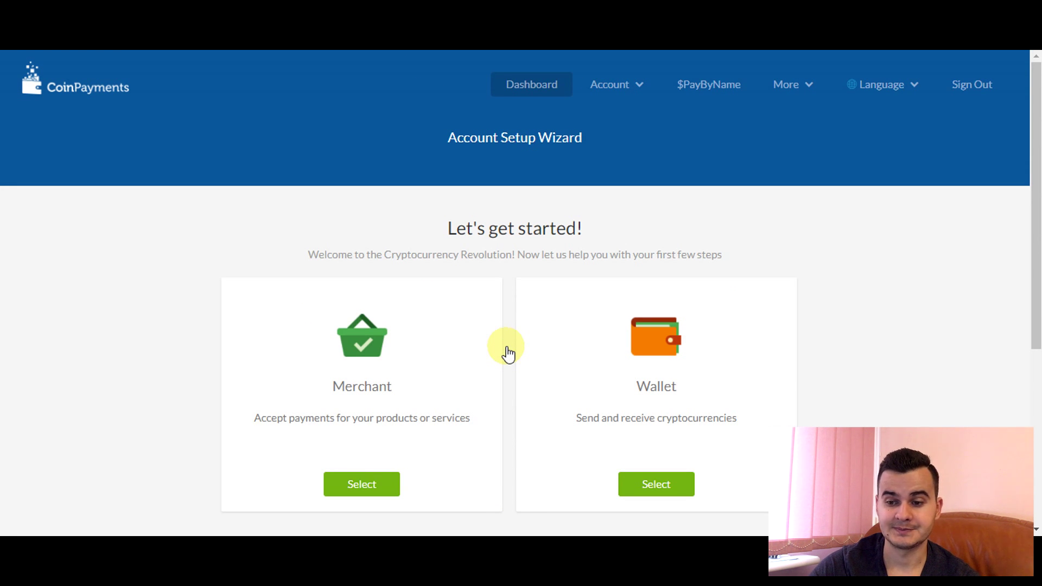
pyautogui.click(646, 484)
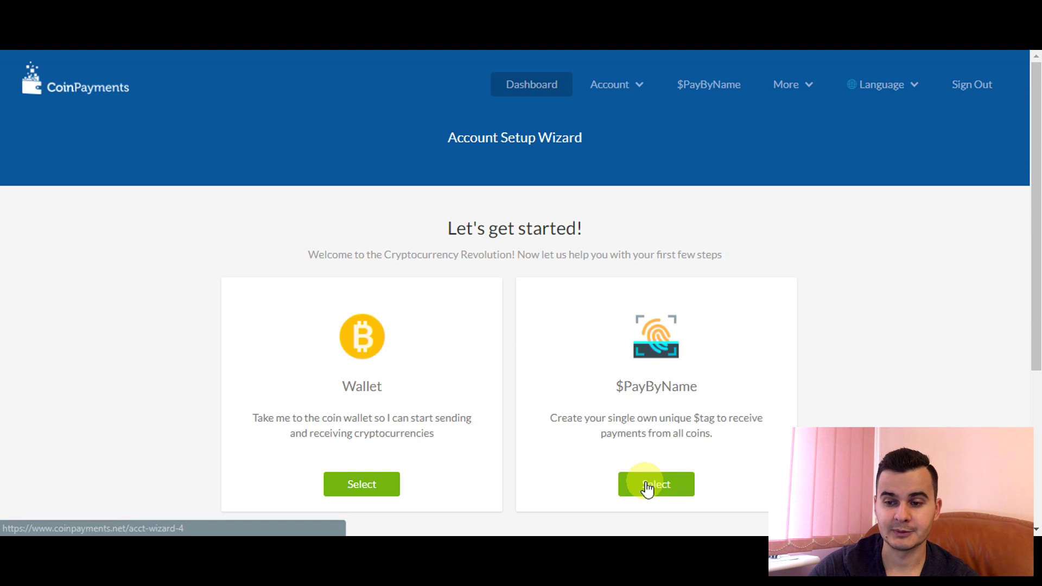
pyautogui.click(355, 485)
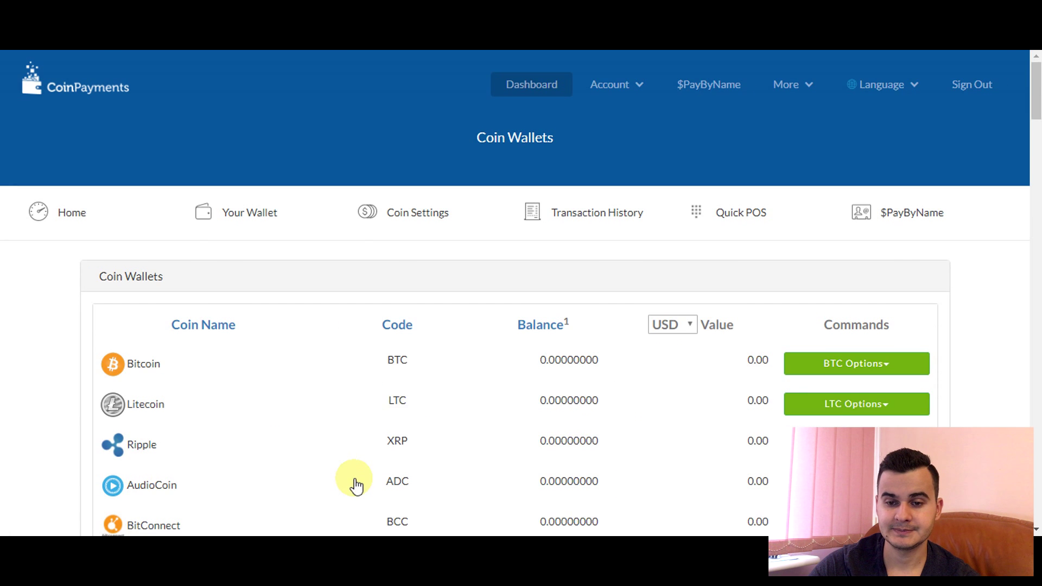
# Look through the full list of coin wallets and the commands offered for Bitcoin
pyautogui.scroll(-15, 25, 304)
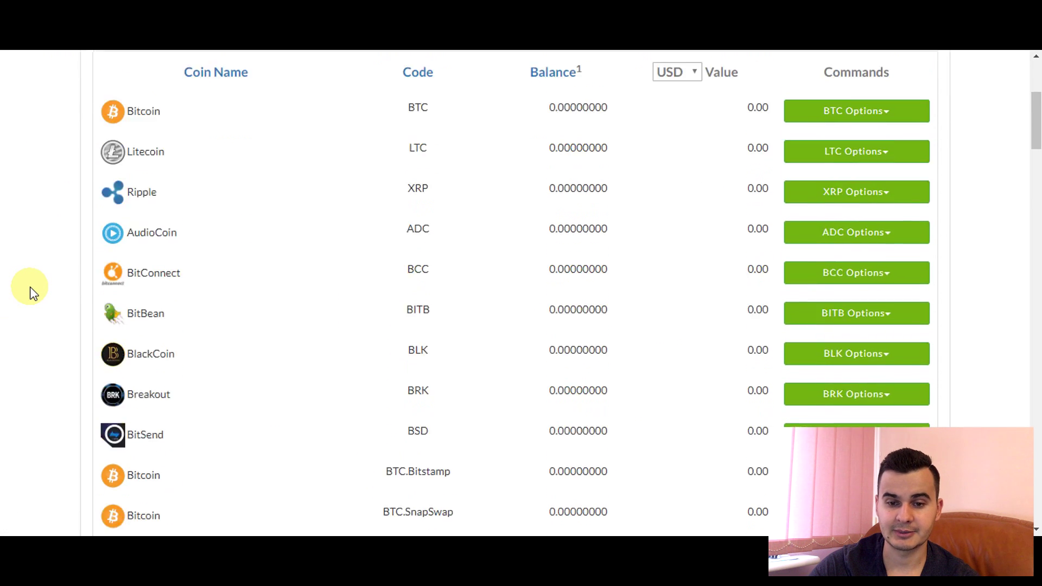
pyautogui.scroll(-20, 31, 290)
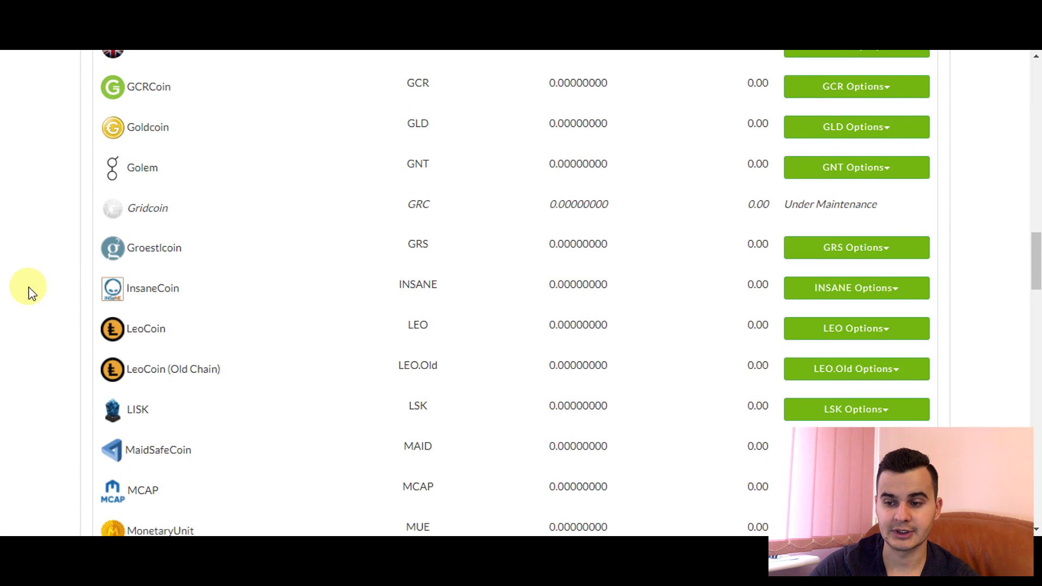
pyautogui.scroll(-20, 30, 293)
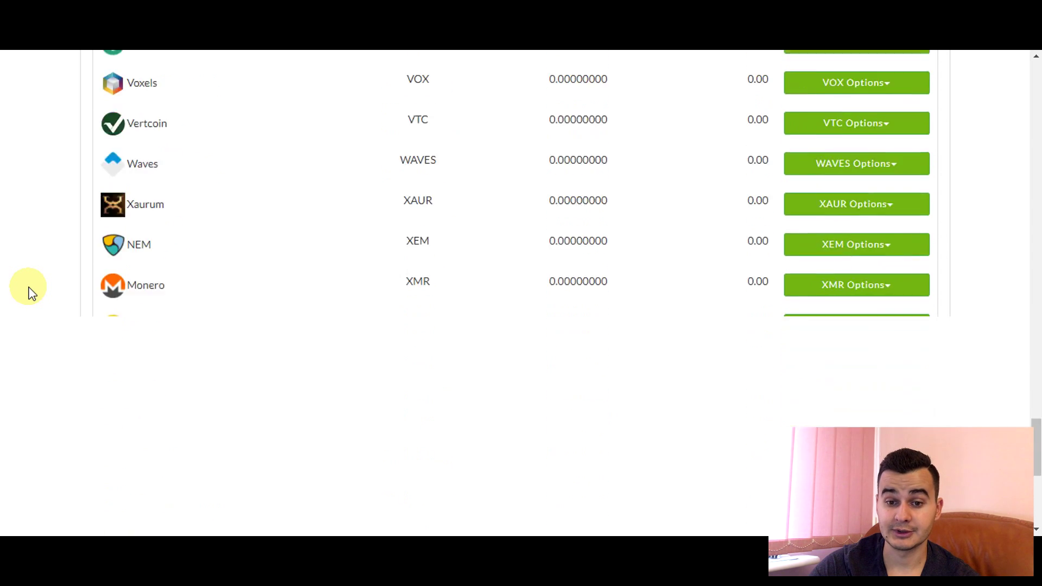
pyautogui.scroll(-2, 30, 293)
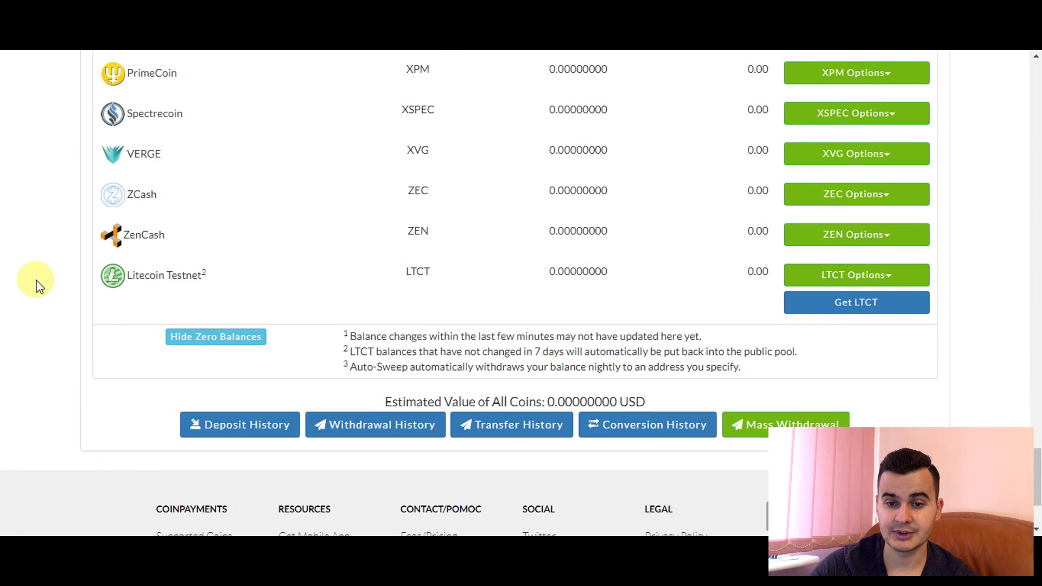
pyautogui.scroll(20, 31, 290)
pyautogui.scroll(20, 32, 288)
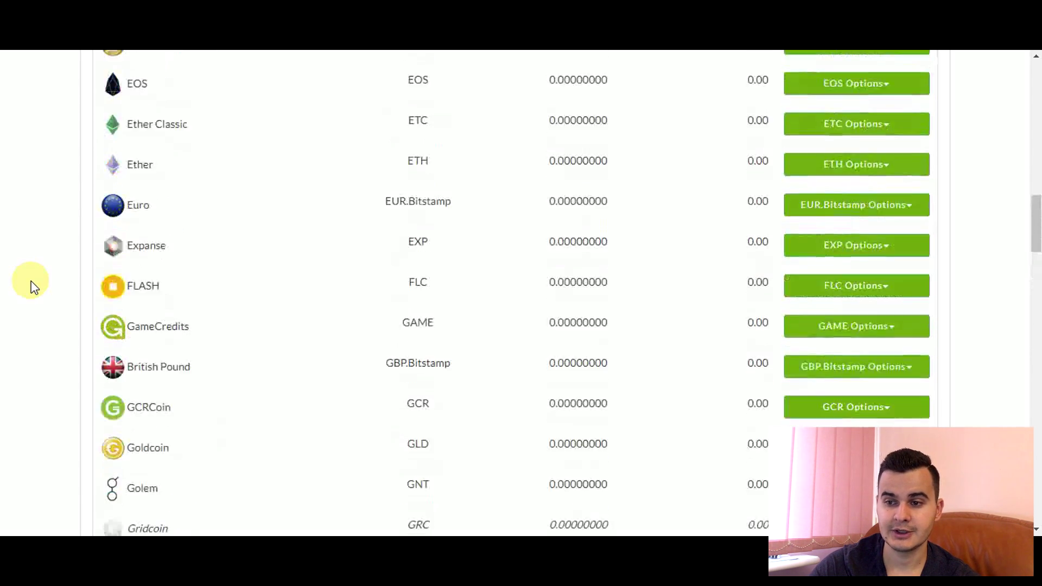
pyautogui.scroll(-4, 31, 286)
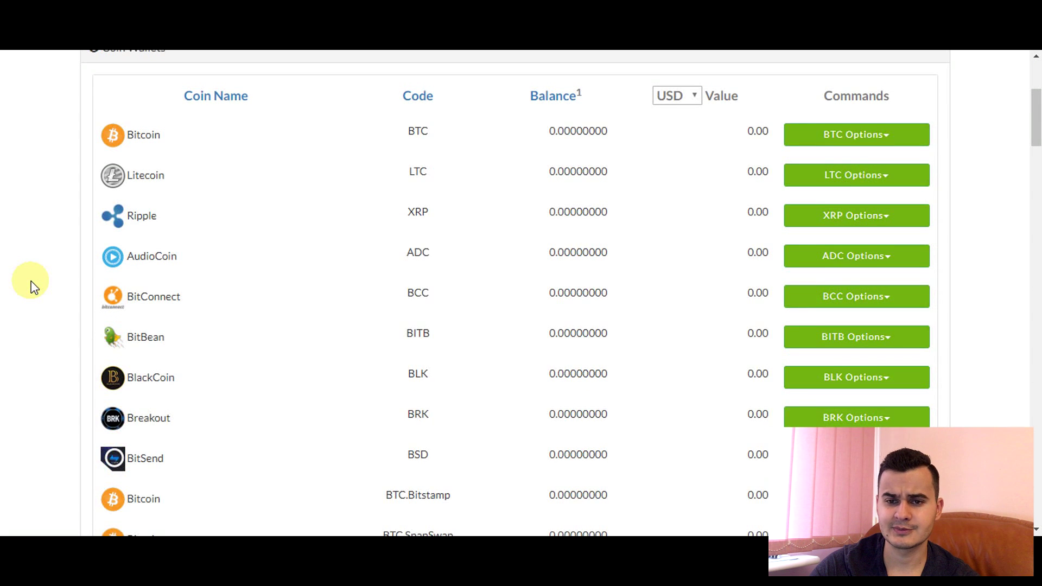
pyautogui.scroll(2, 31, 287)
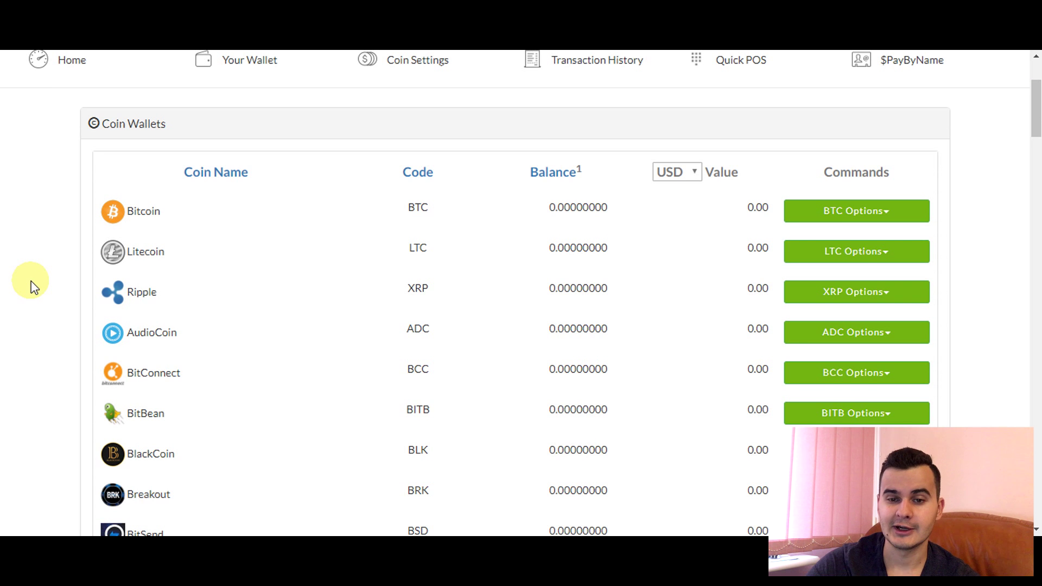
pyautogui.click(846, 213)
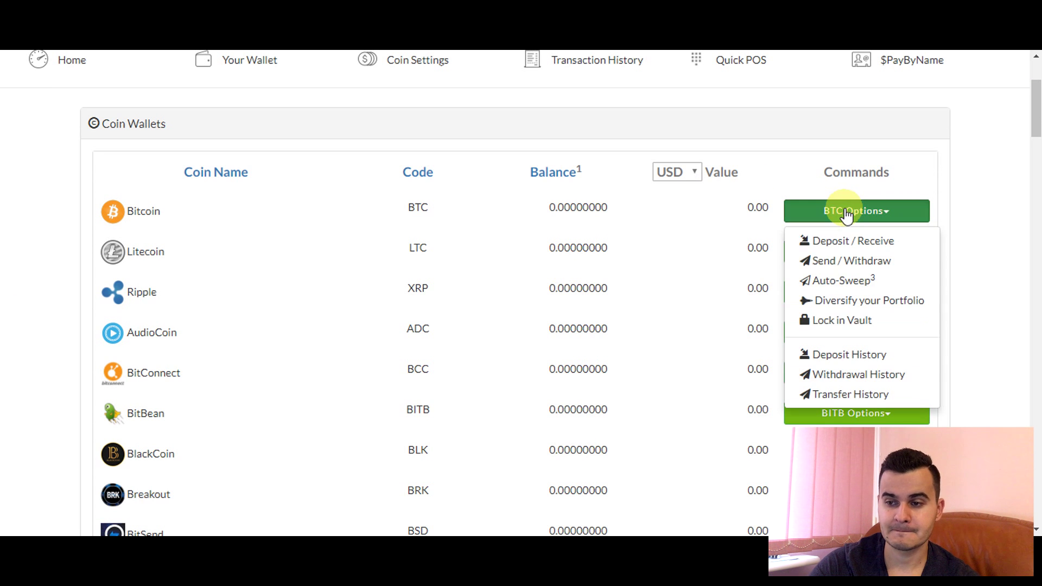
pyautogui.click(12, 219)
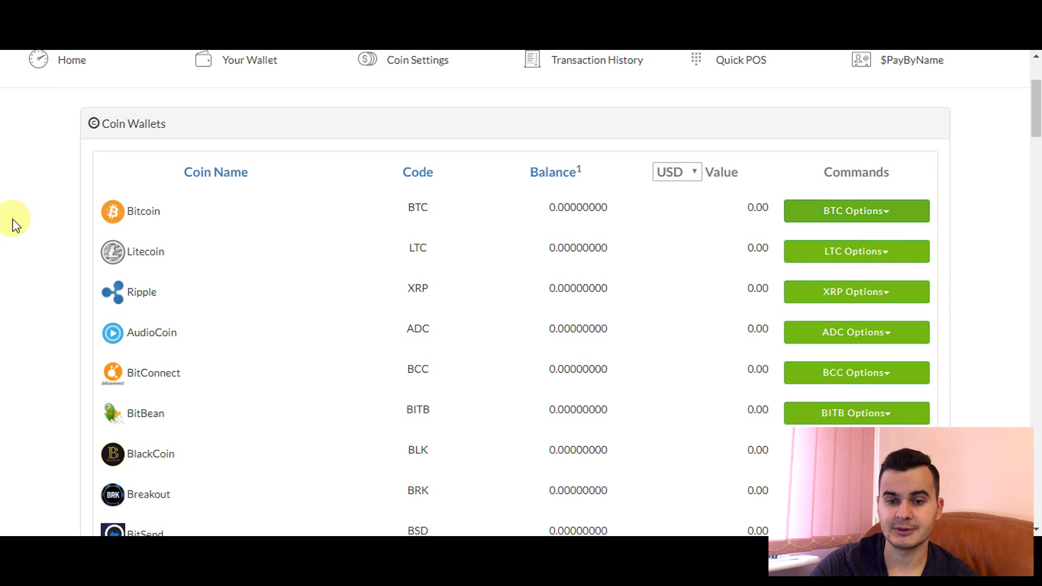
# Add a new Bitcoin deposit address through Deposit / Receive and highlight the generated address
pyautogui.click(858, 217)
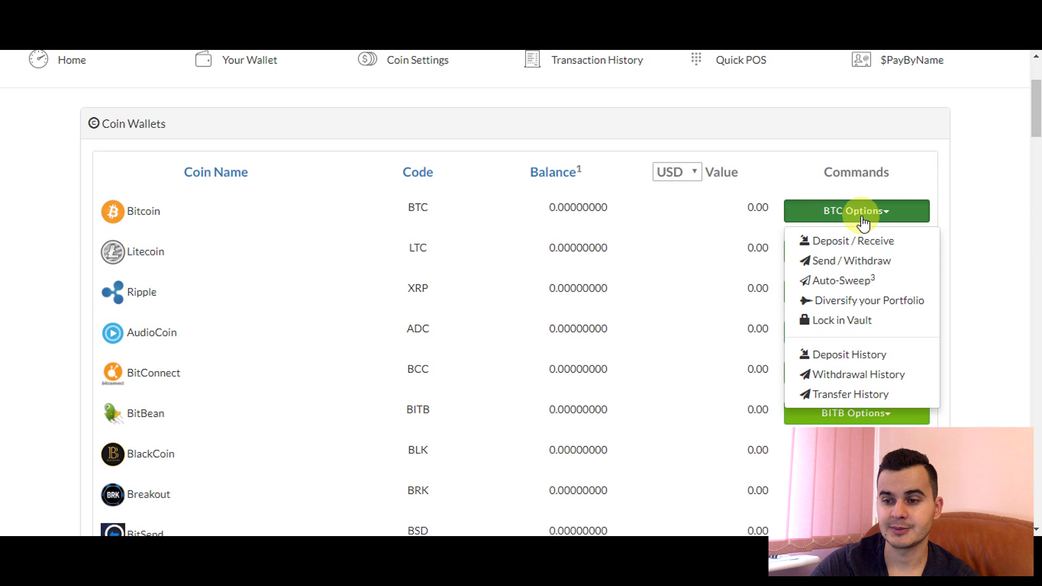
pyautogui.click(844, 240)
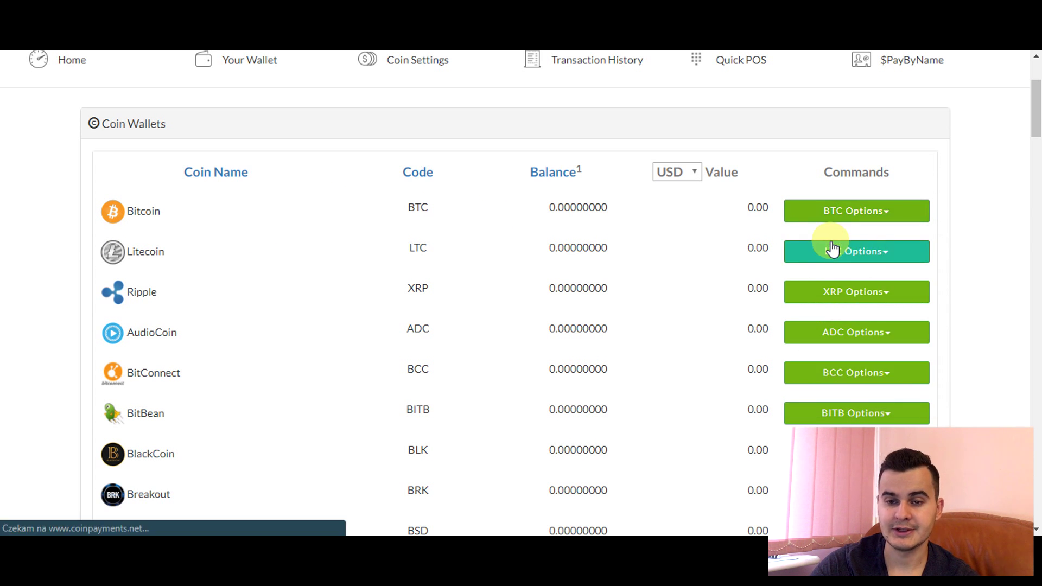
pyautogui.scroll(-1, 59, 298)
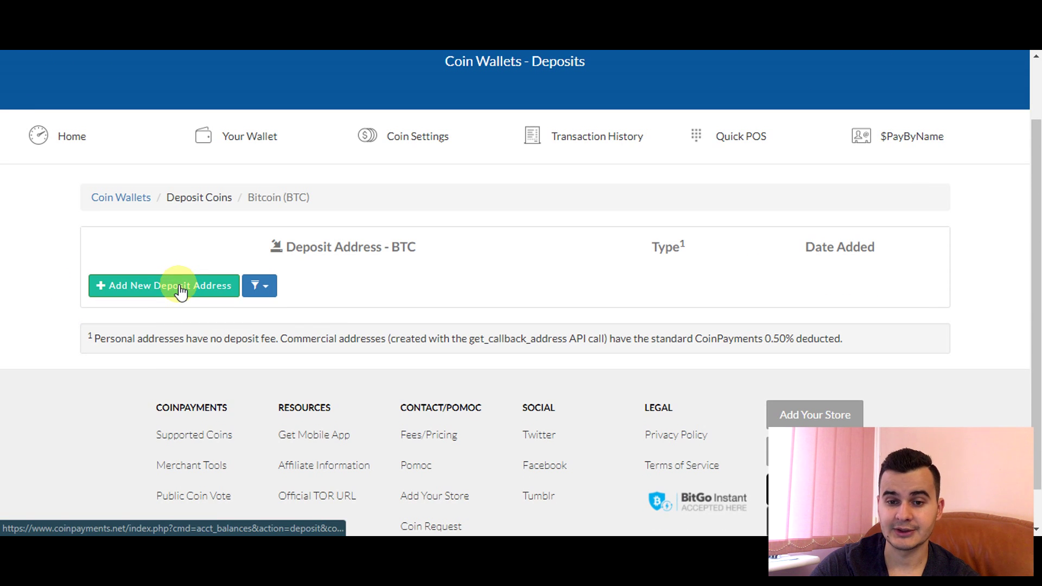
pyautogui.click(152, 287)
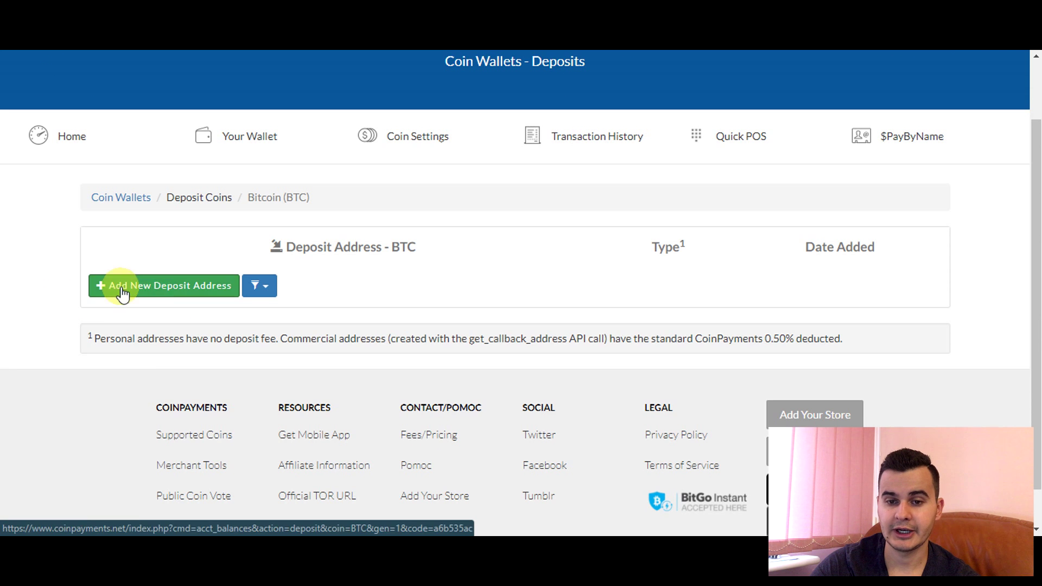
pyautogui.scroll(-3, 154, 292)
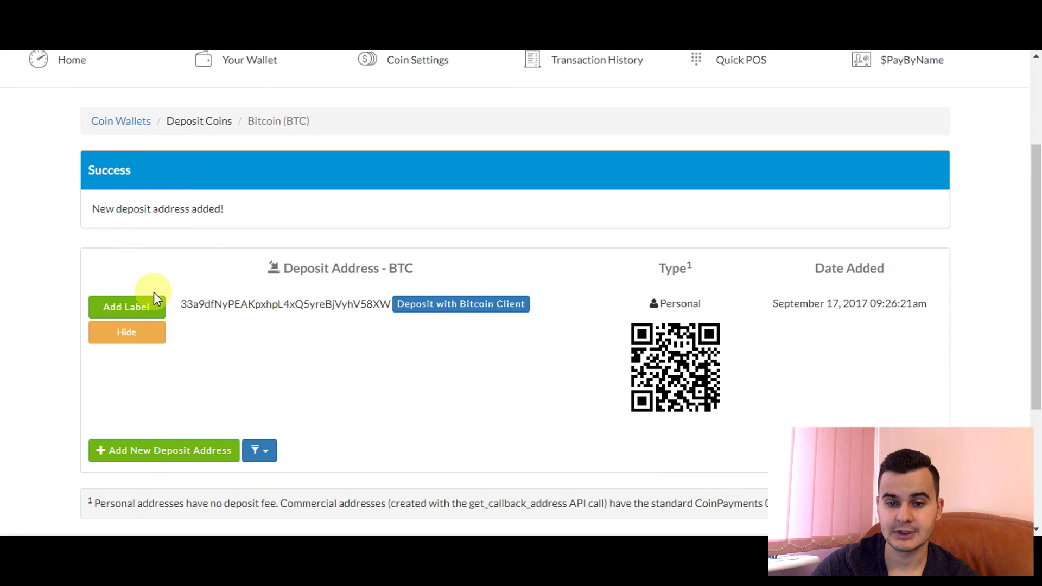
pyautogui.doubleClick(271, 304)
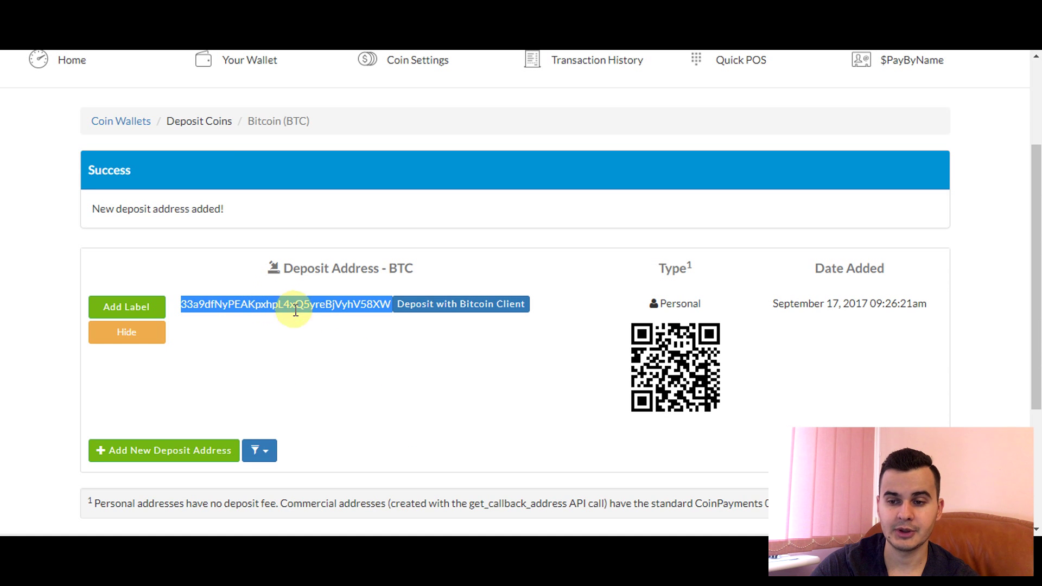
pyautogui.click(440, 419)
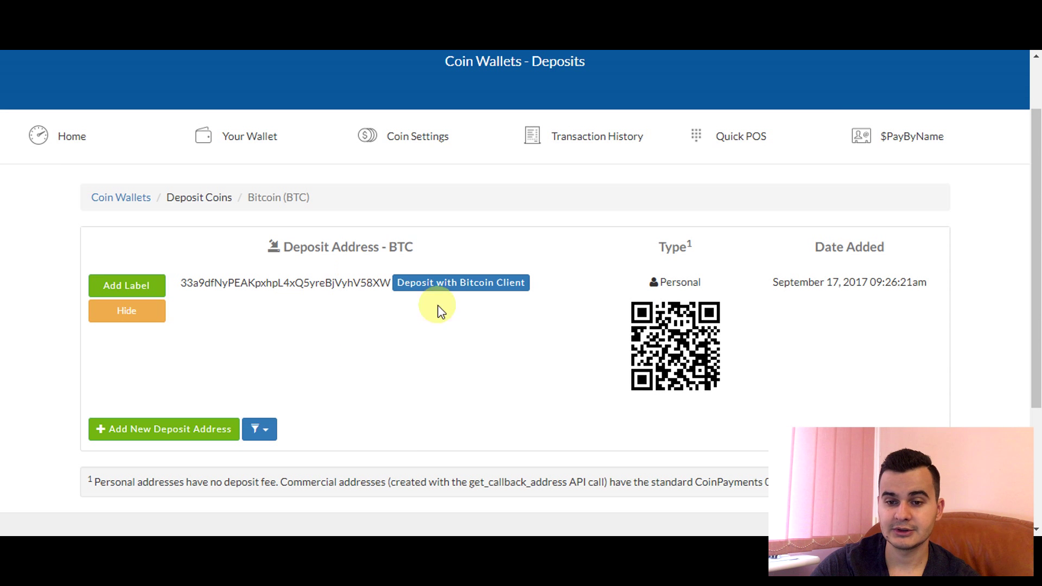
# Return to the coin wallets overview and open the Send / Withdraw page for Bitcoin
pyautogui.click(130, 198)
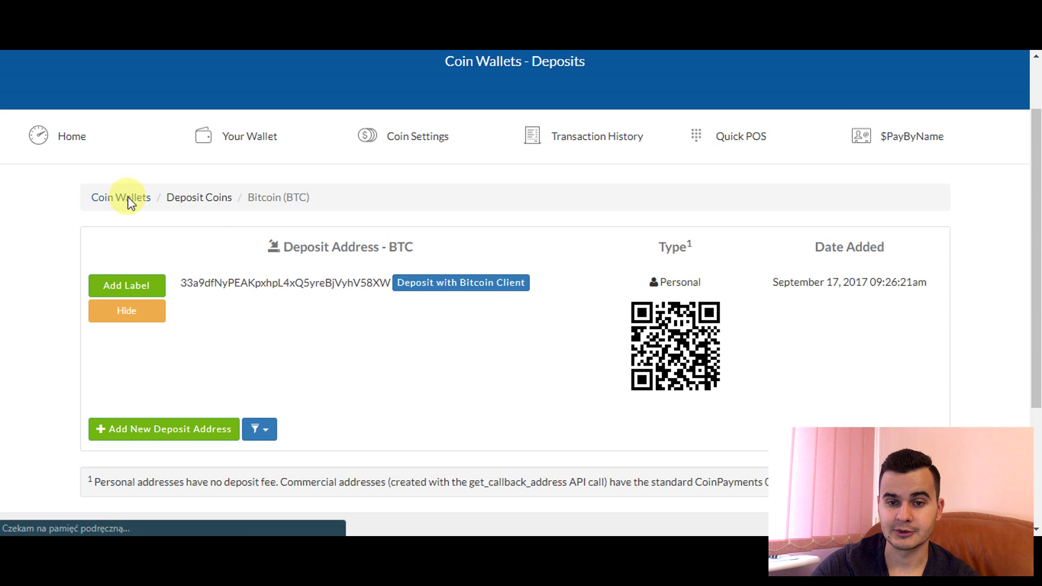
pyautogui.scroll(-3, 464, 274)
pyautogui.scroll(2, 464, 273)
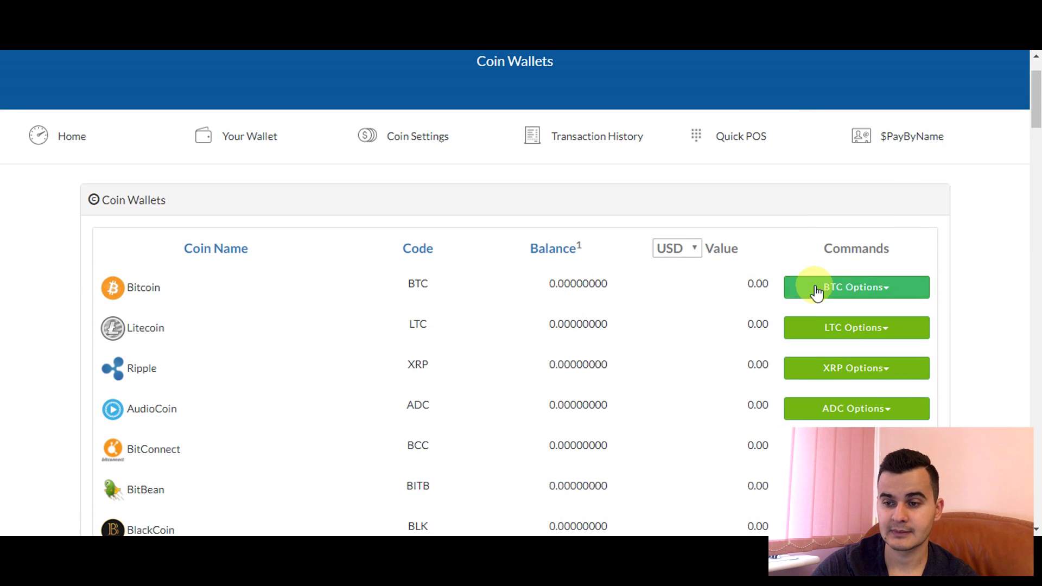
pyautogui.click(816, 291)
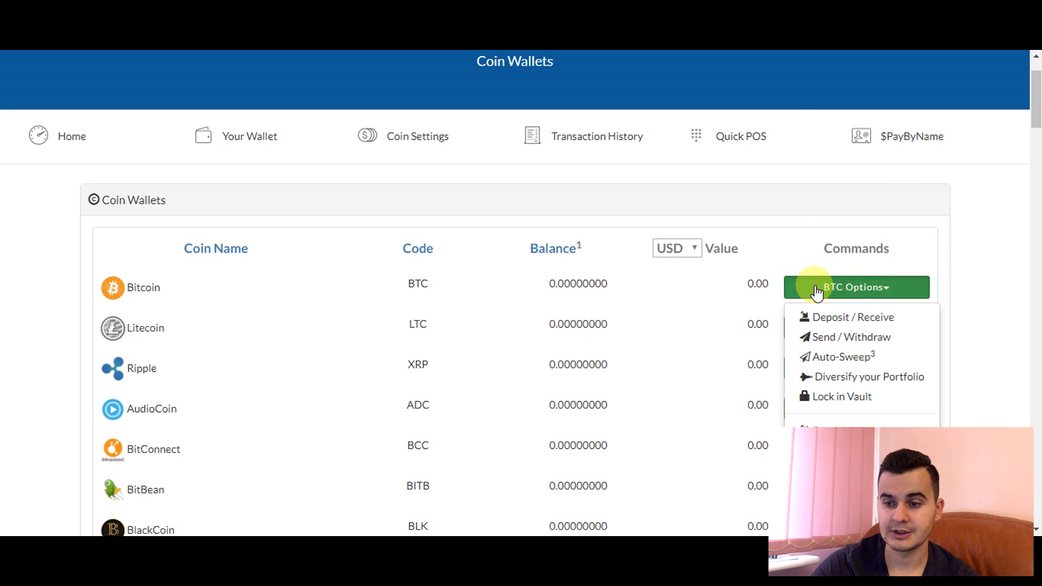
pyautogui.click(835, 342)
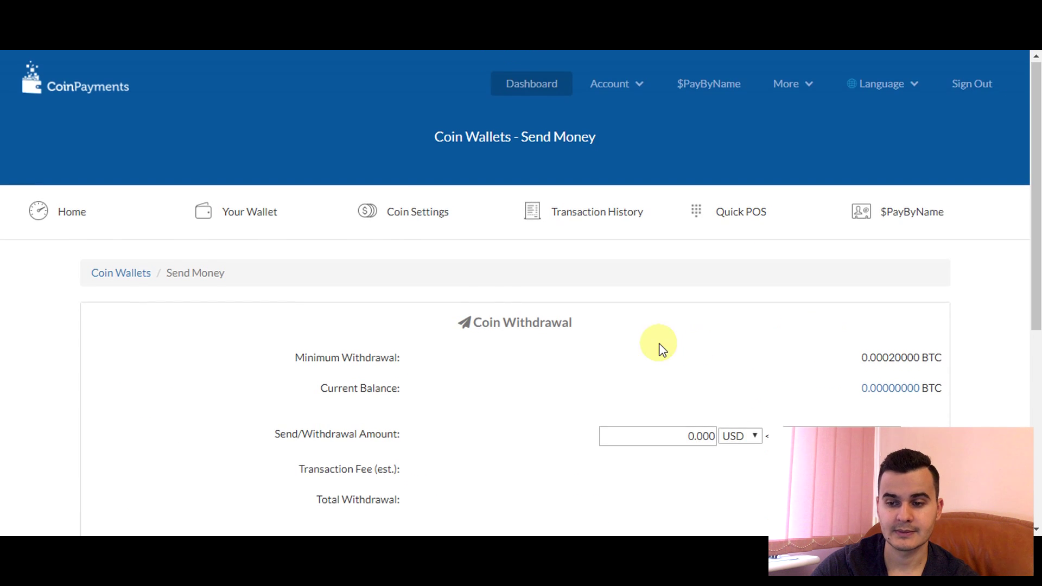
# Examine the Bitcoin send/withdrawal amount and the list of currencies offered for entering it
pyautogui.scroll(-1, 657, 348)
pyautogui.scroll(-1, 651, 348)
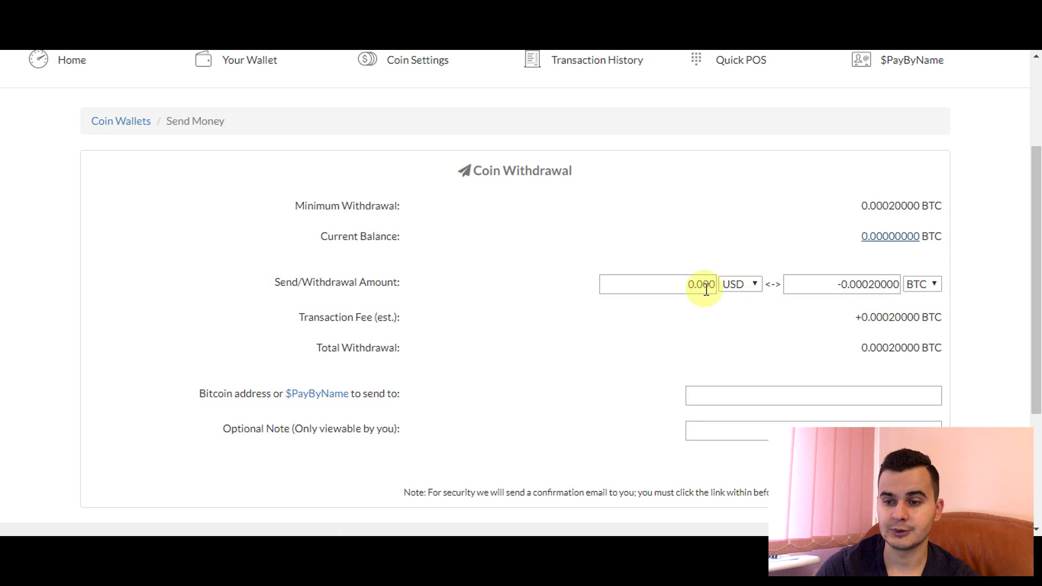
pyautogui.doubleClick(844, 281)
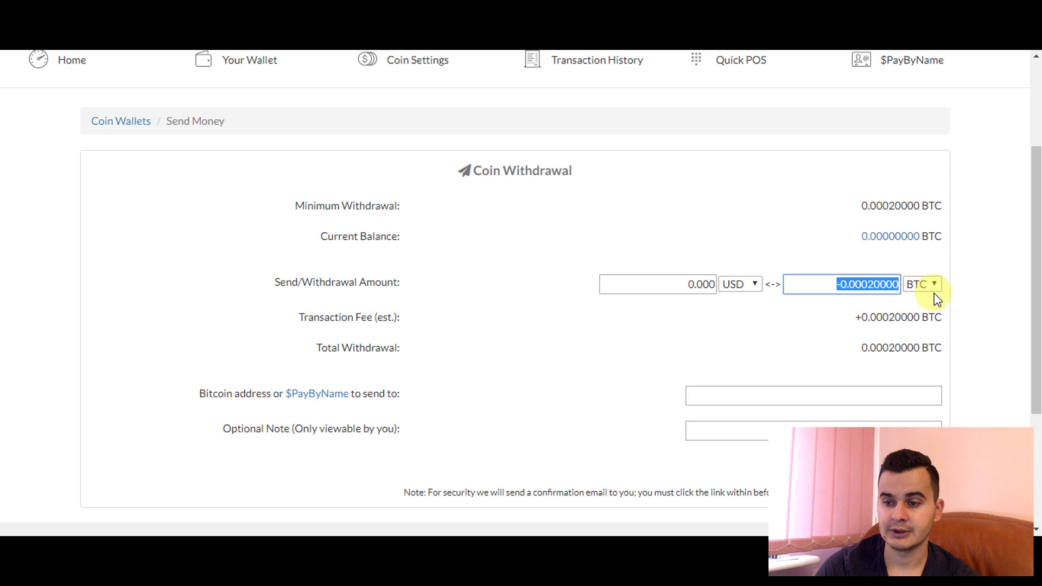
pyautogui.click(744, 326)
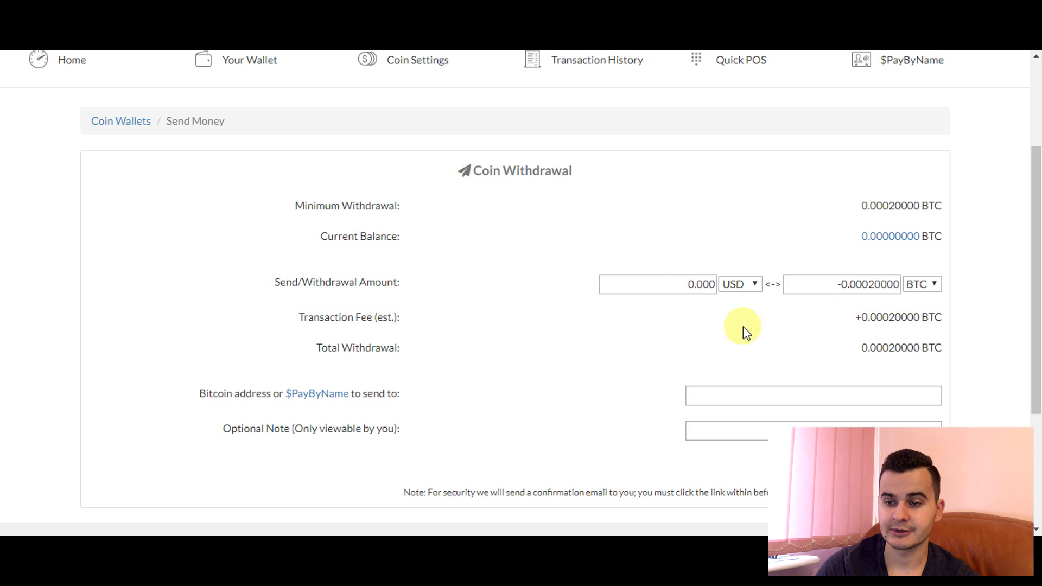
pyautogui.click(739, 290)
pyautogui.scroll(-3, 743, 254)
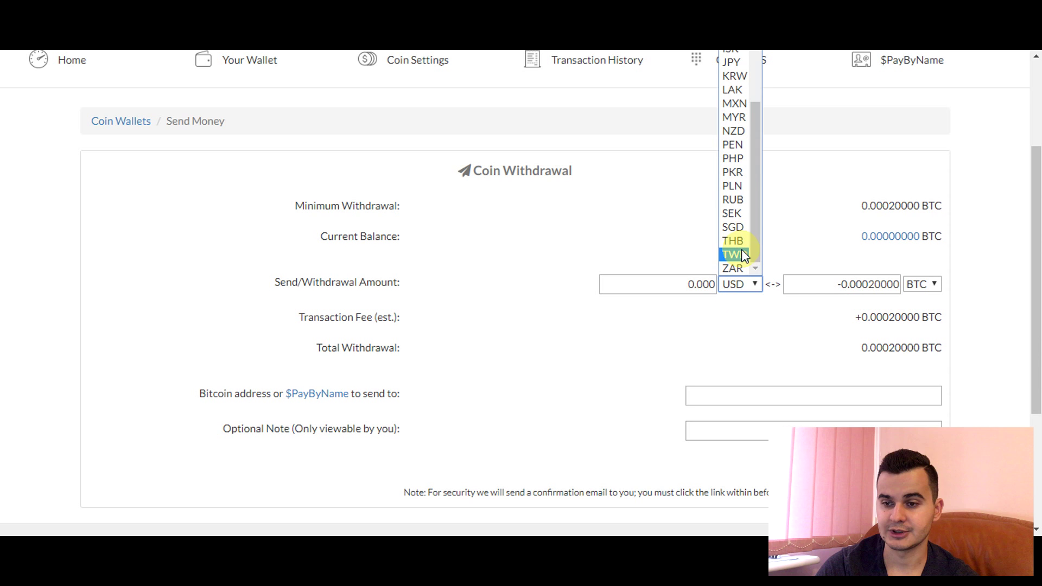
pyautogui.click(726, 322)
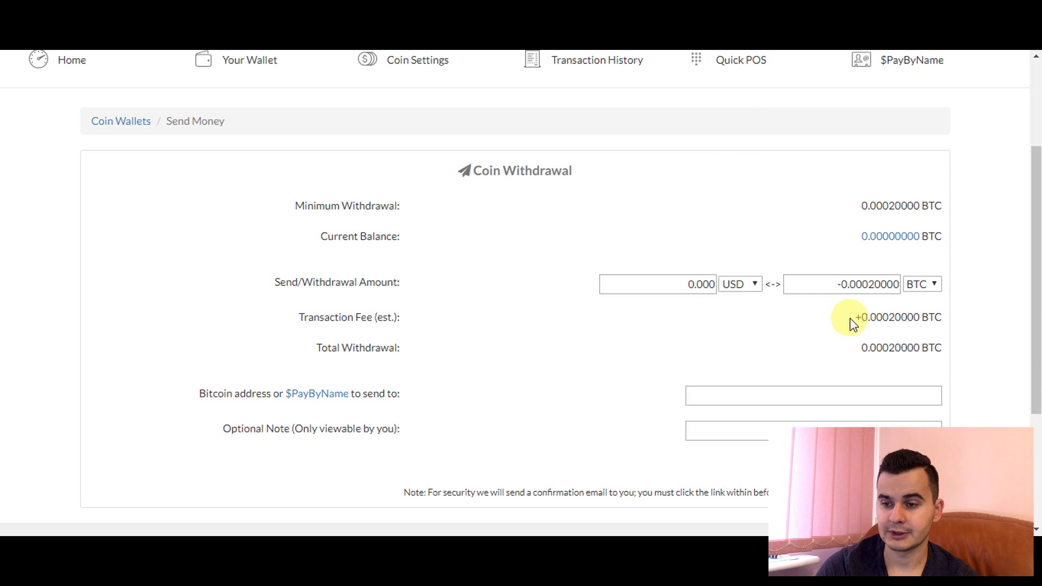
# Highlight the estimated transaction fee and the total withdrawal amount in the Coin Withdrawal form
pyautogui.moveTo(853, 317); pyautogui.dragTo(914, 317)
pyautogui.click(781, 324)
pyautogui.scroll(-1, 779, 323)
pyautogui.moveTo(863, 276); pyautogui.dragTo(918, 274)
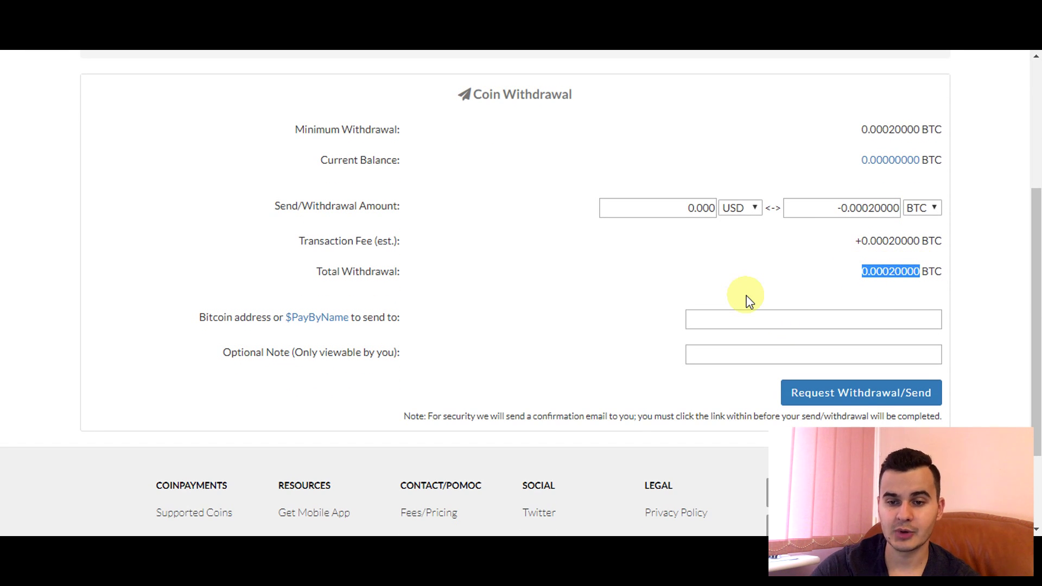
# Go over the recipient address, the optional note and the Request Withdrawal/Send command of the Coin Withdrawal form
pyautogui.click(759, 319)
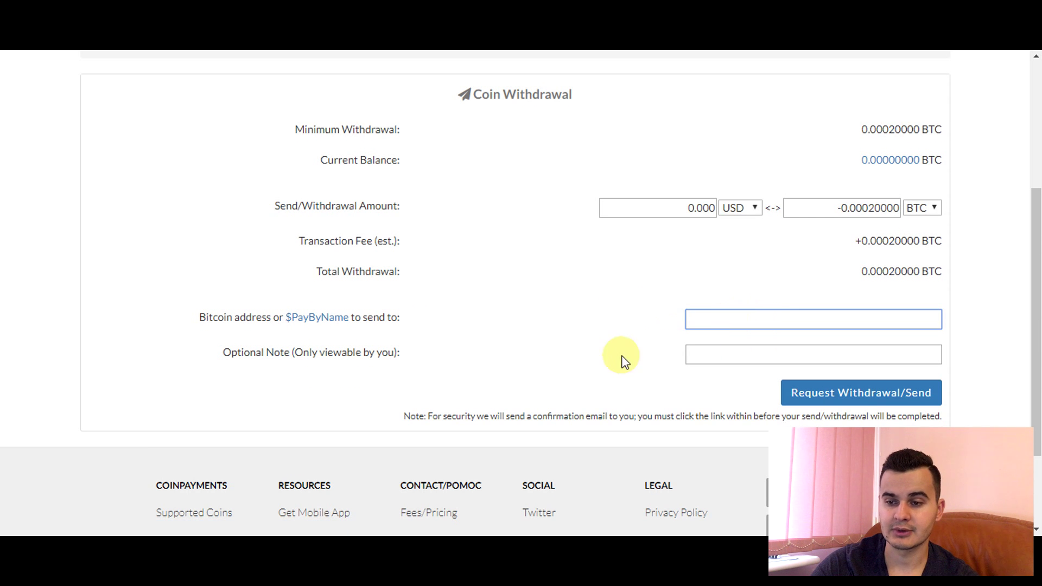
pyautogui.click(700, 352)
pyautogui.moveTo(393, 353); pyautogui.dragTo(239, 352)
pyautogui.click(434, 363)
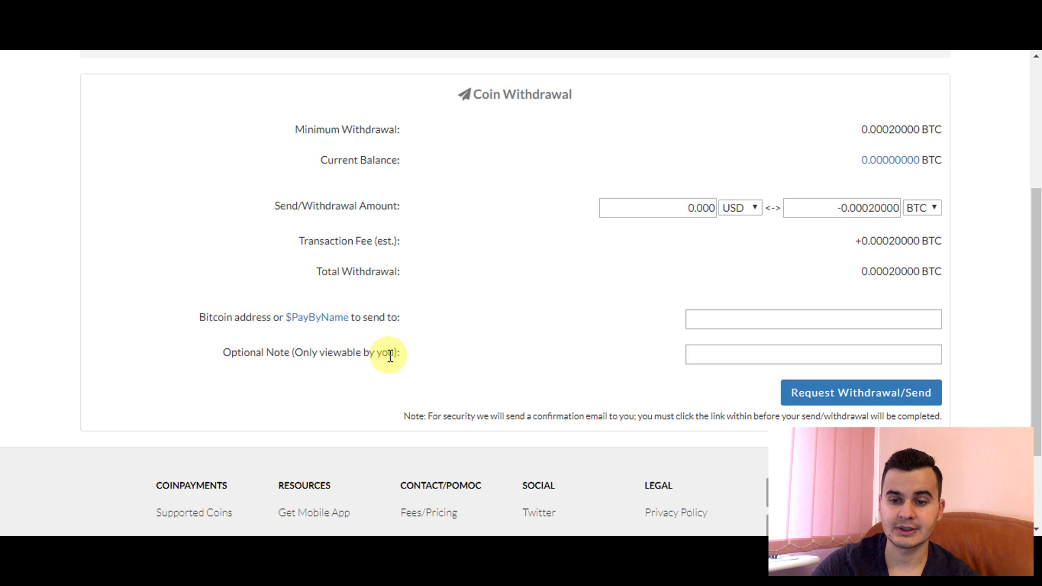
pyautogui.moveTo(393, 354); pyautogui.dragTo(258, 368)
pyautogui.click(464, 355)
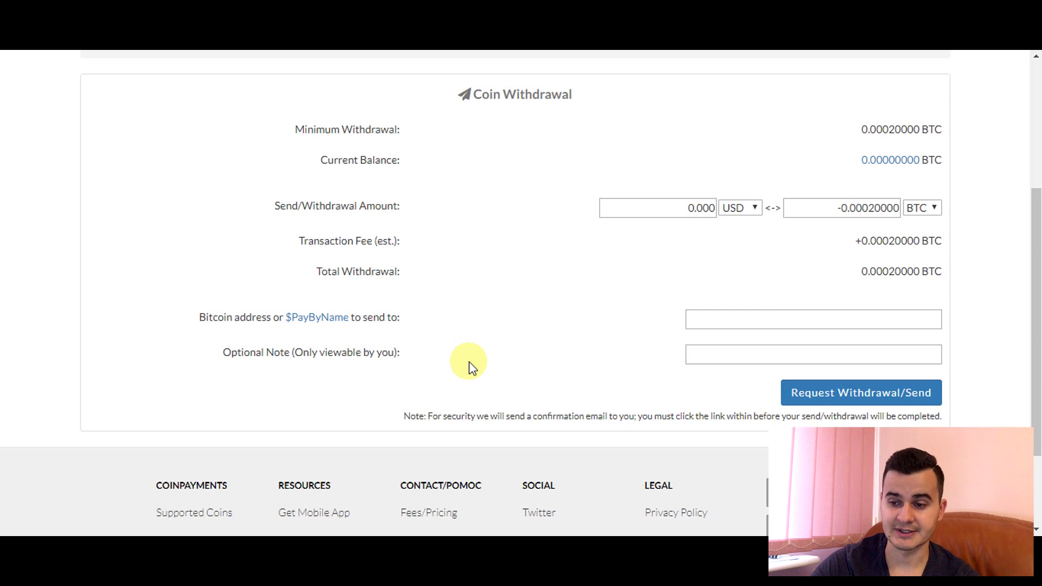
pyautogui.click(831, 400)
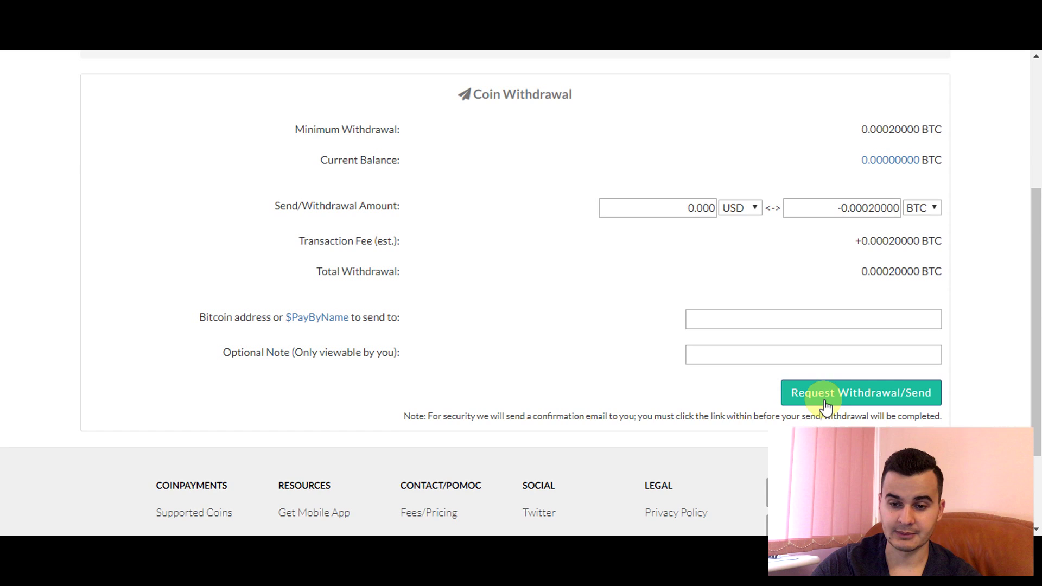
pyautogui.scroll(-3, 819, 401)
pyautogui.scroll(6, 130, 289)
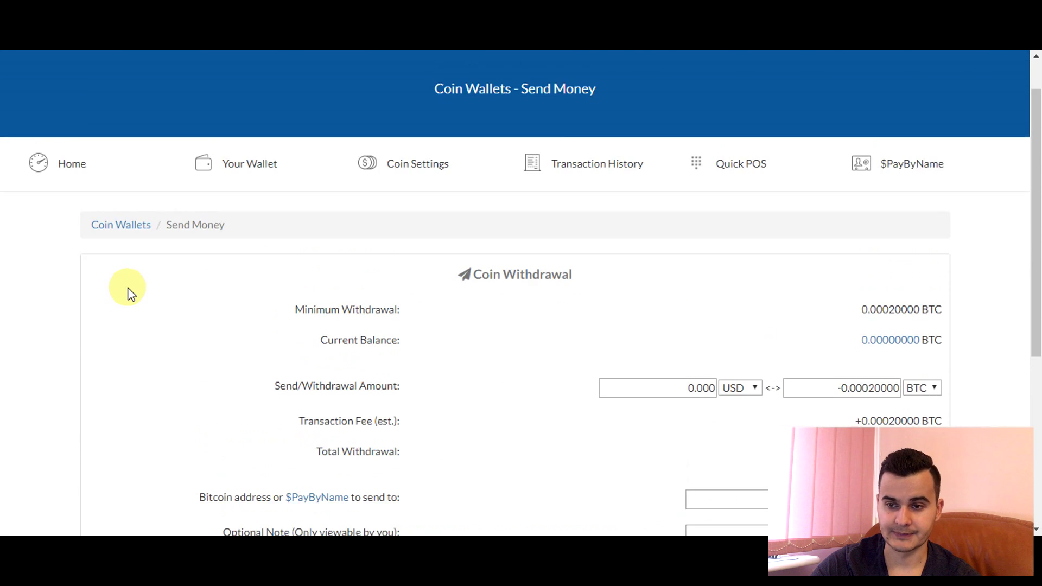
pyautogui.scroll(1, 130, 293)
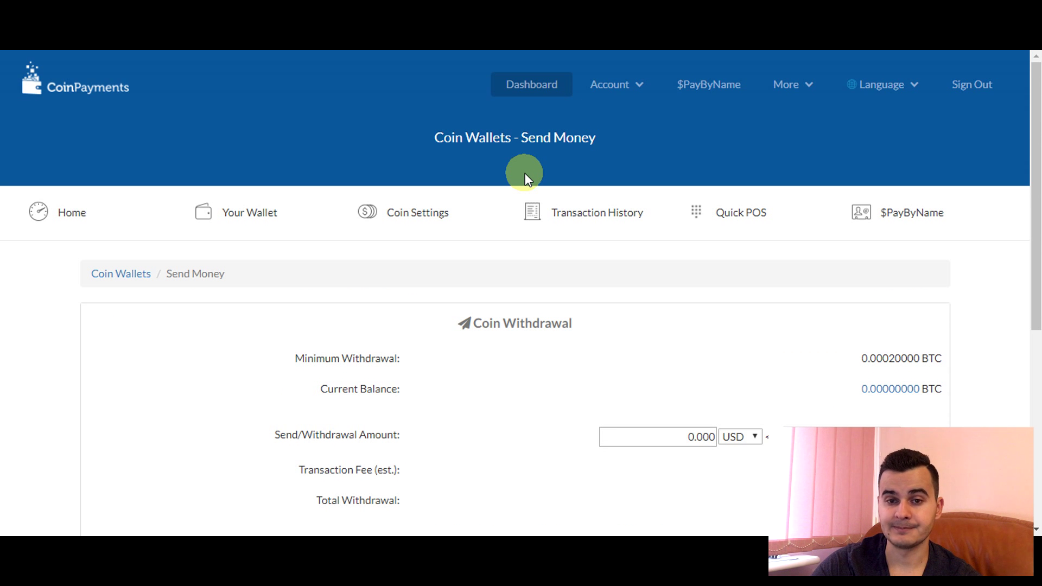
# Open Account Settings and look through its Basic Settings and Public Info sections
pyautogui.click(615, 87)
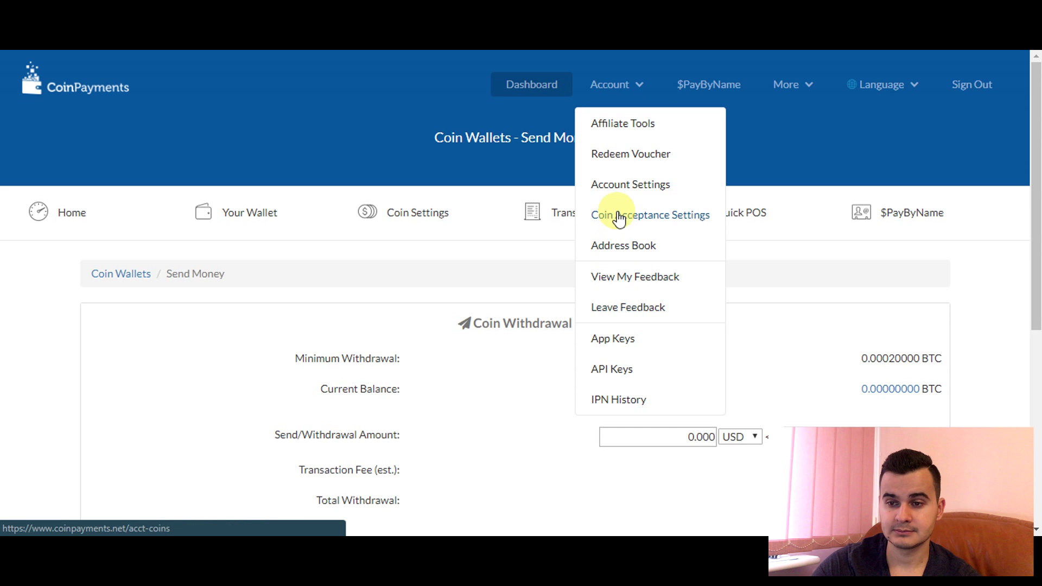
pyautogui.click(627, 185)
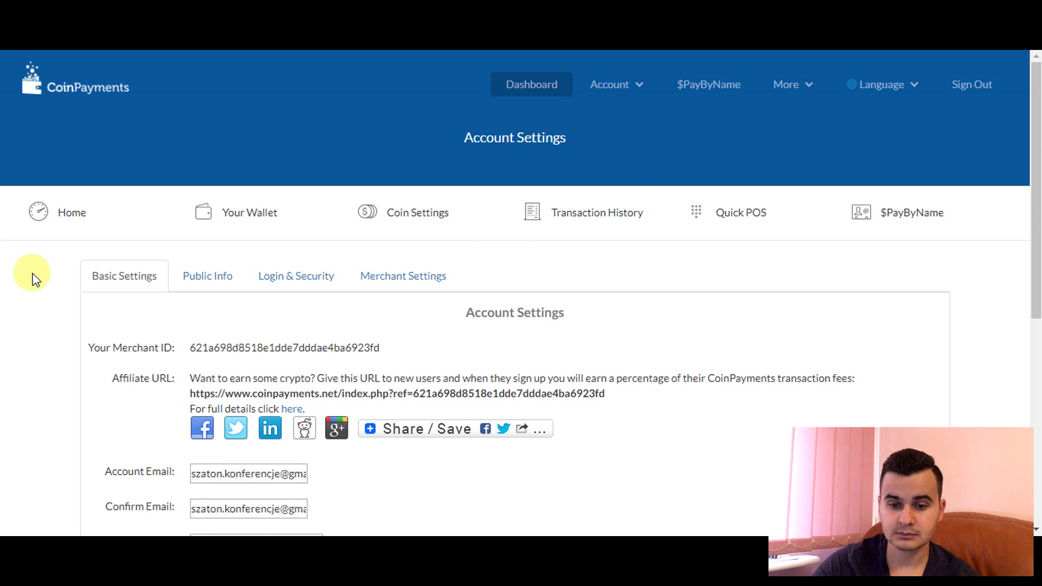
pyautogui.scroll(-4, 30, 276)
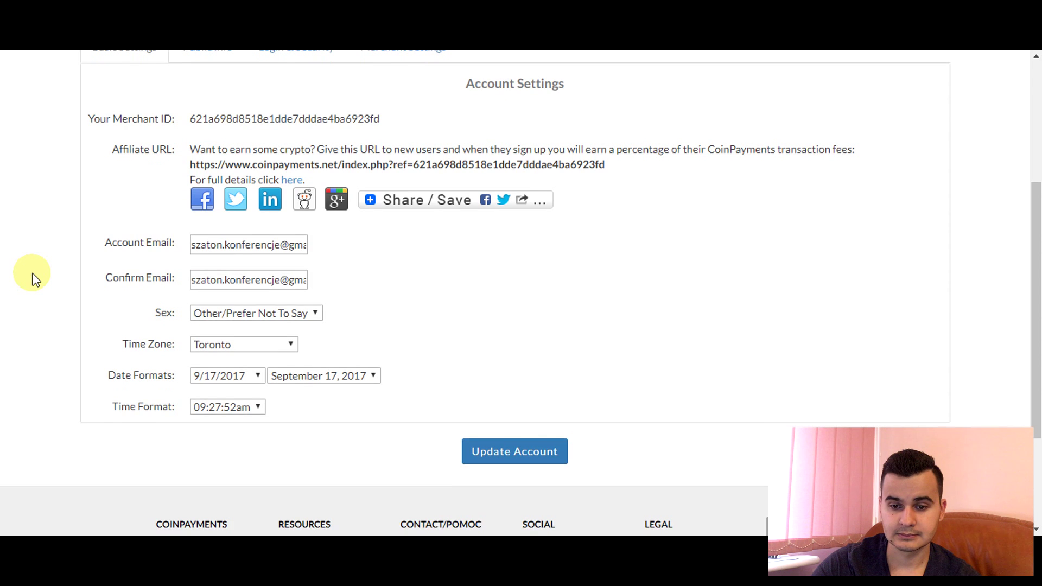
pyautogui.scroll(3, 34, 279)
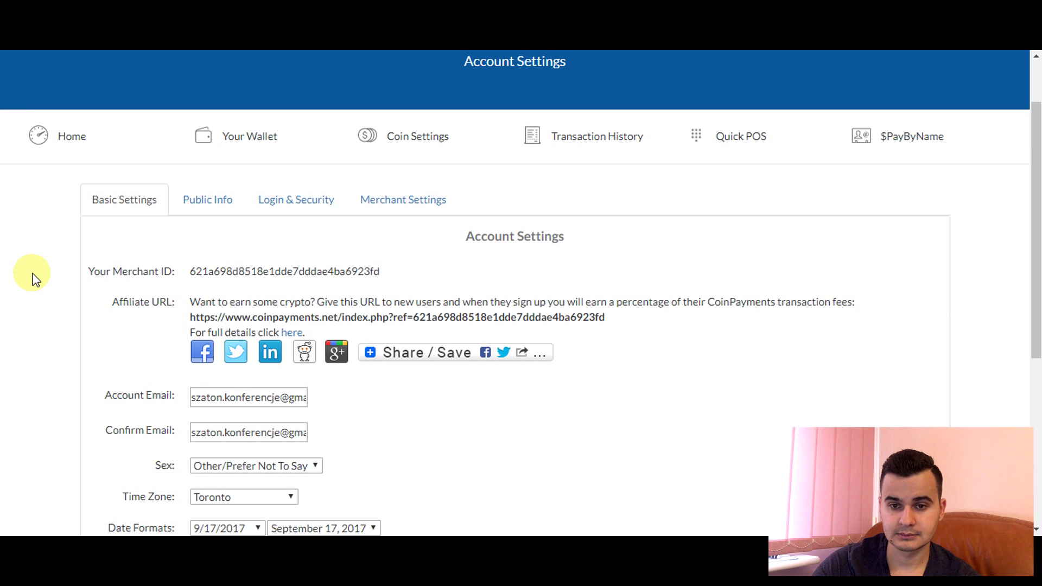
pyautogui.click(206, 201)
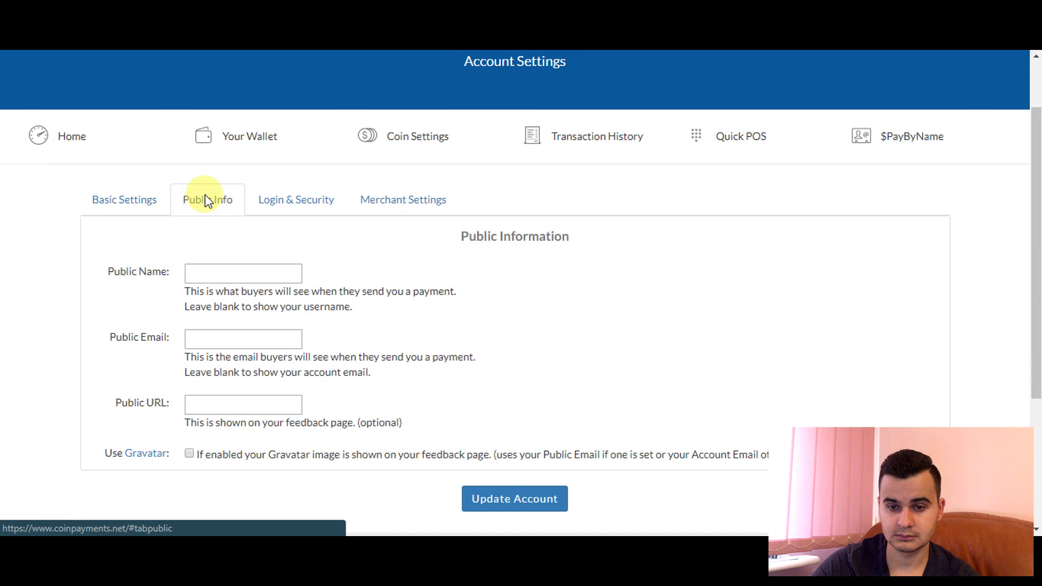
# Open the Login & Security settings and review the 2 Factor Authentication choices, keeping Email selected
pyautogui.click(280, 199)
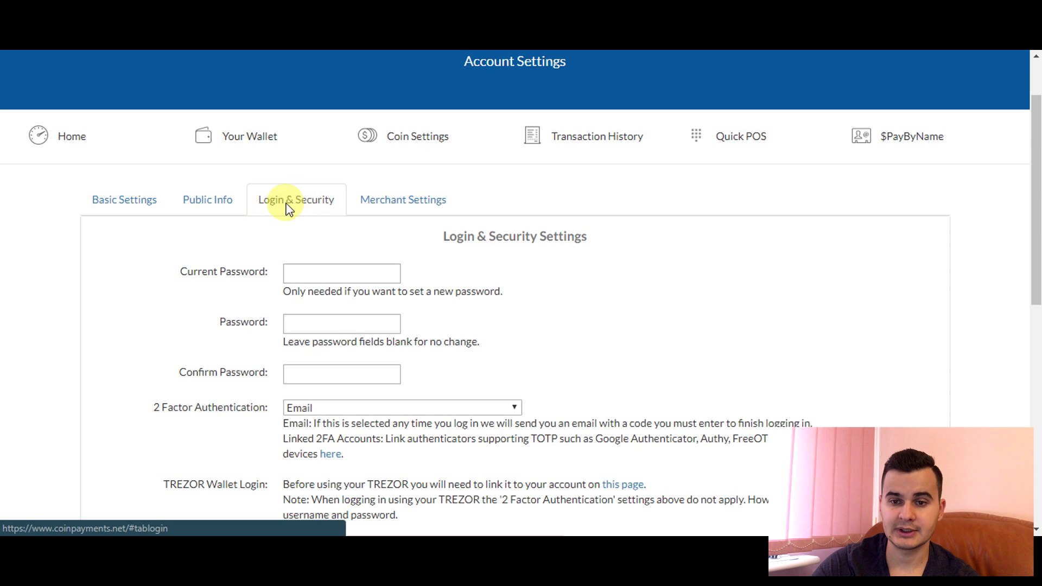
pyautogui.scroll(-2, 83, 259)
pyautogui.scroll(-1, 83, 259)
pyautogui.click(353, 256)
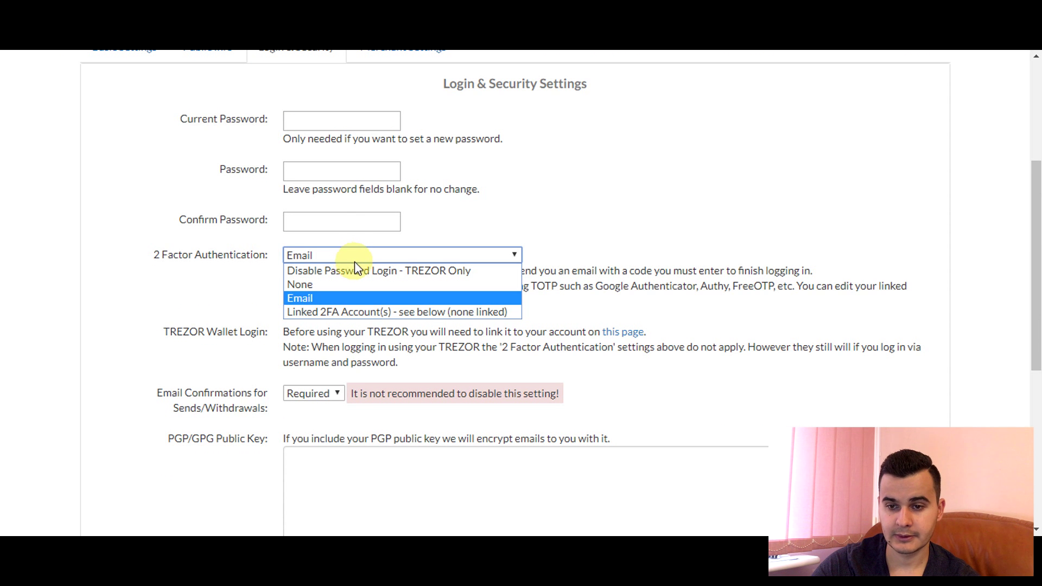
pyautogui.click(367, 298)
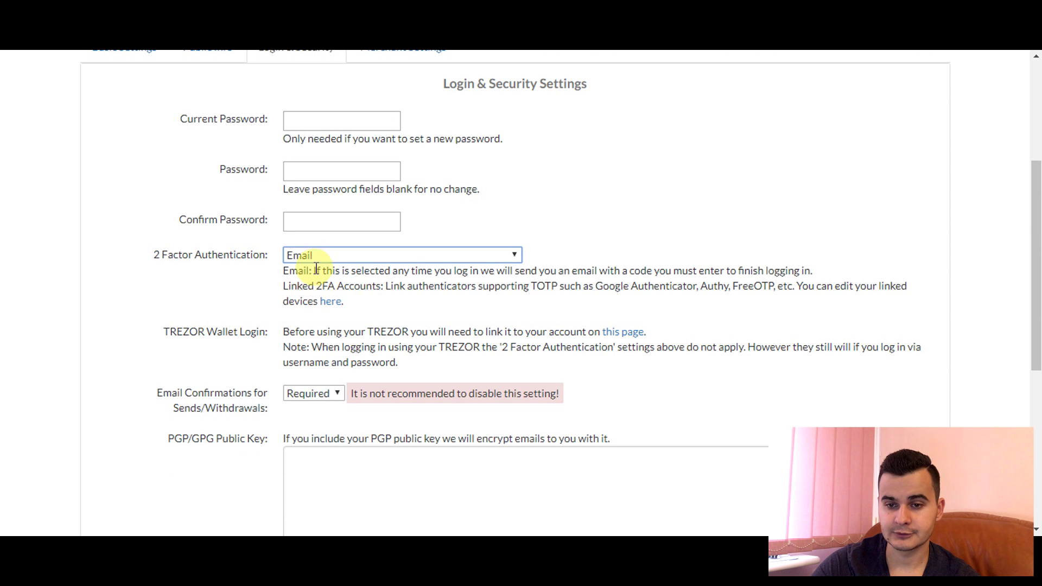
pyautogui.scroll(-4, 233, 298)
pyautogui.scroll(2, 231, 293)
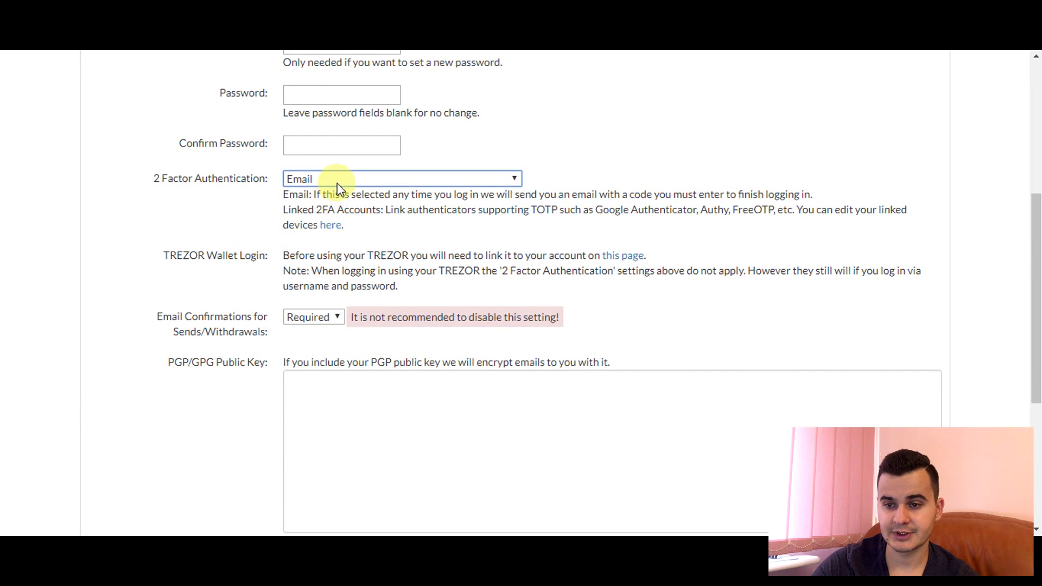
# Try the Linked 2FA Account(s), None and Email options in turn for 2 Factor Authentication
pyautogui.click(338, 182)
pyautogui.click(314, 233)
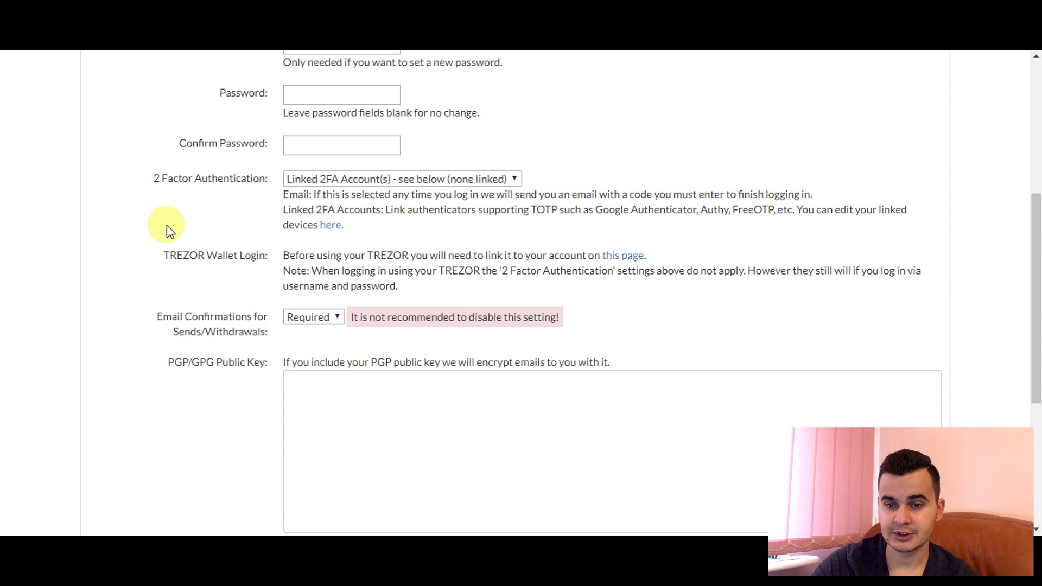
pyautogui.scroll(2, 167, 225)
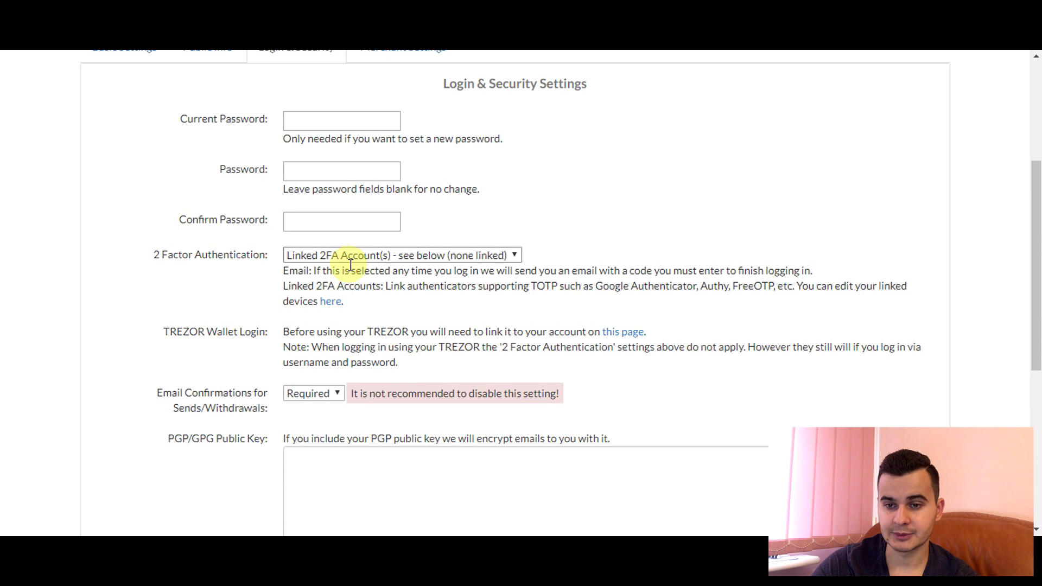
pyautogui.click(415, 255)
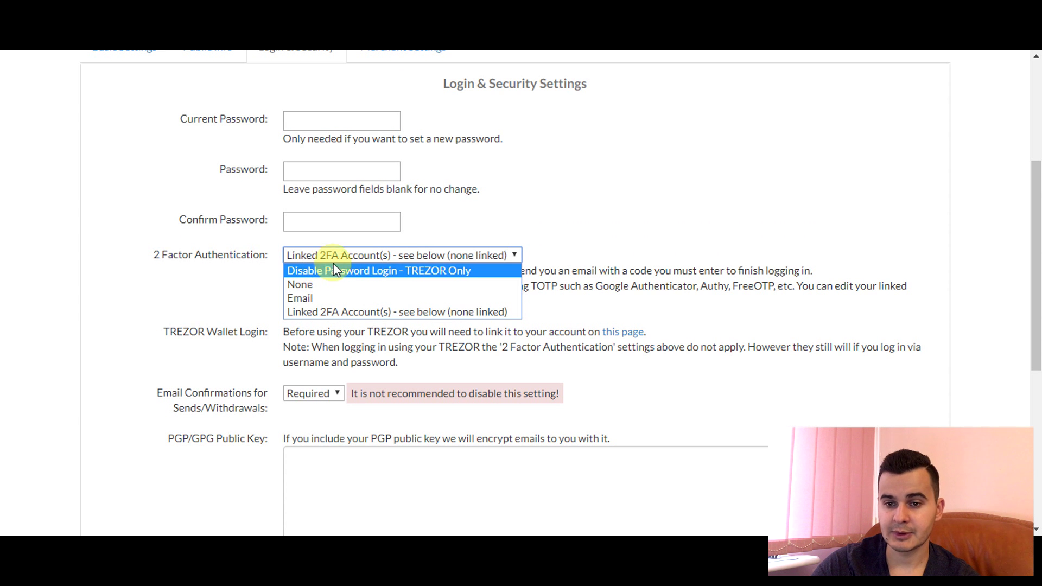
pyautogui.click(309, 285)
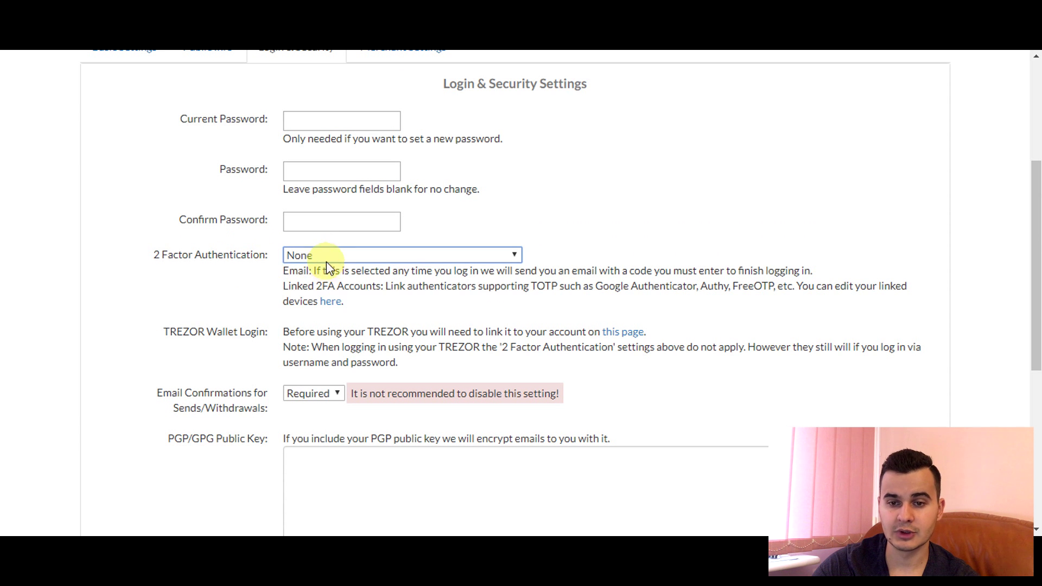
pyautogui.click(324, 259)
pyautogui.click(308, 298)
# Set 2 Factor Authentication to Linked 2FA Account(s)
pyautogui.click(301, 256)
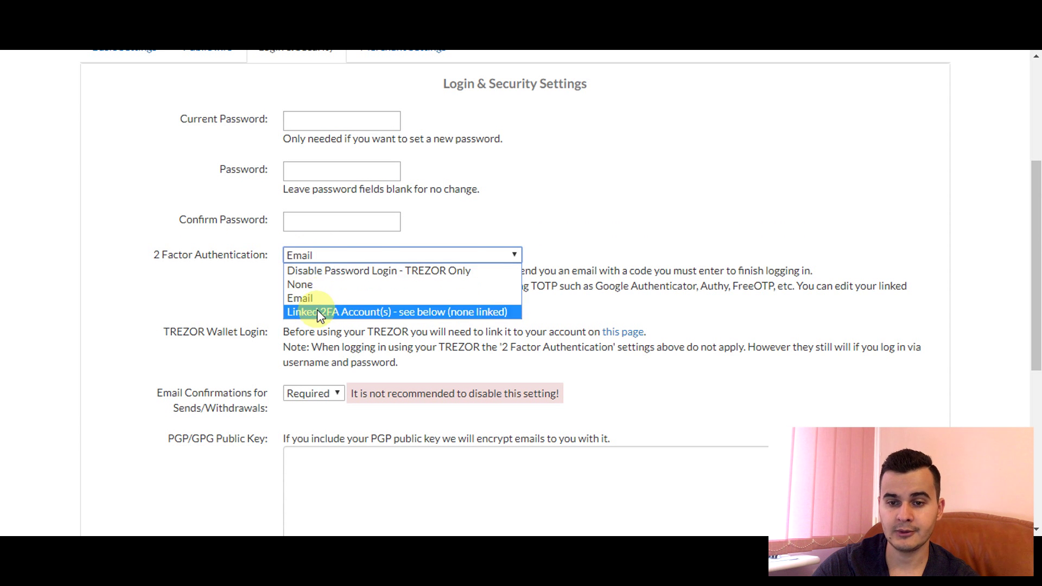
pyautogui.click(326, 312)
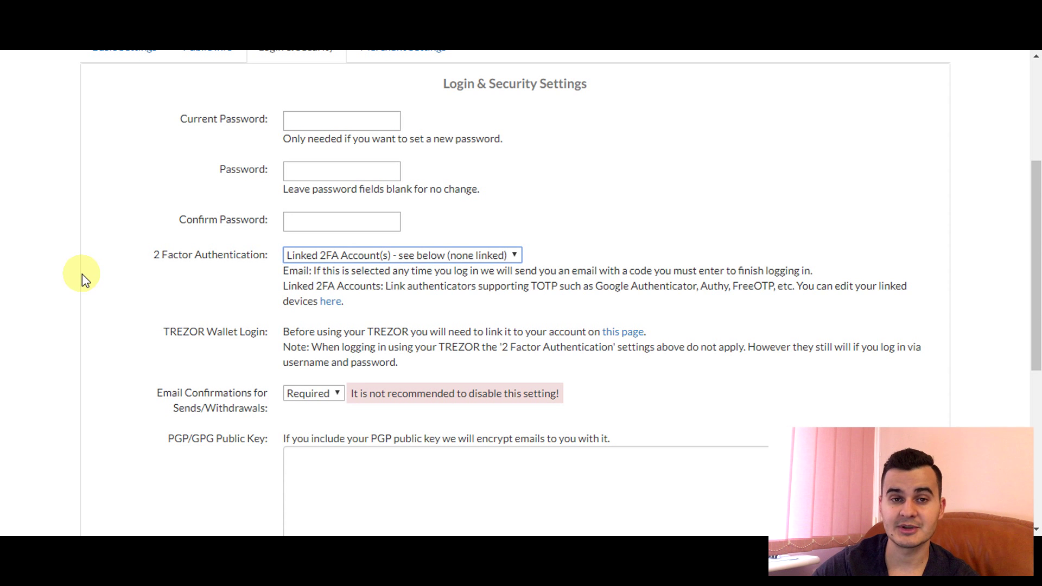
pyautogui.click(358, 256)
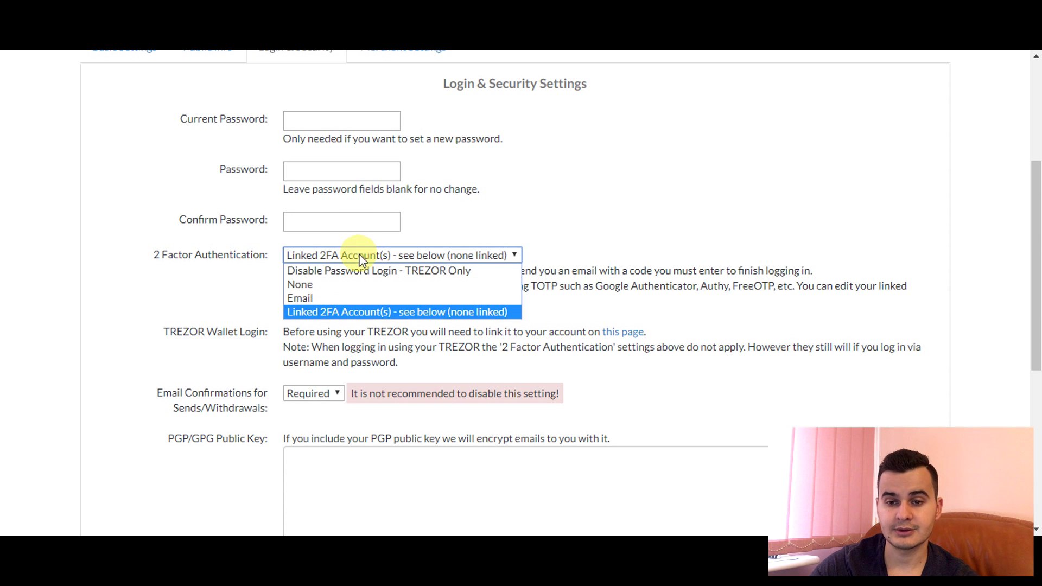
pyautogui.click(302, 312)
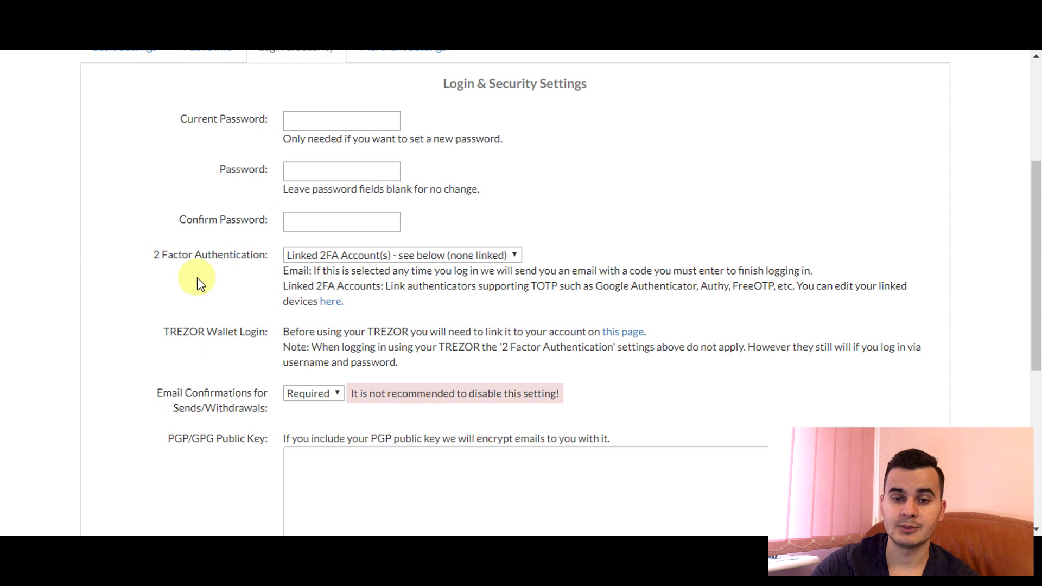
# Highlight the 2 Factor Authentication label and look over the whole Login & Security page
pyautogui.moveTo(265, 254); pyautogui.dragTo(103, 272)
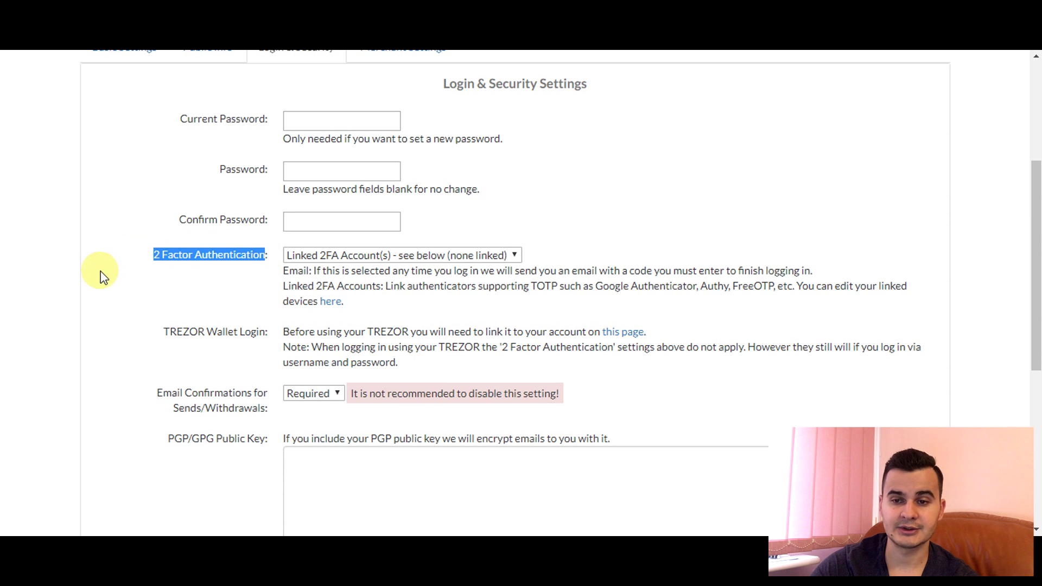
pyautogui.click(106, 267)
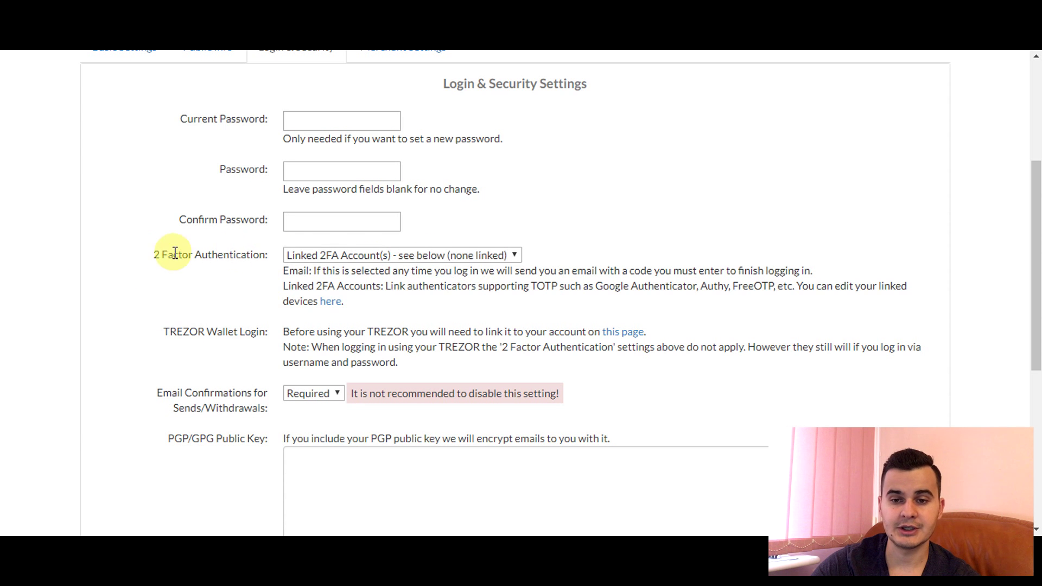
pyautogui.scroll(-6, 122, 264)
pyautogui.scroll(8, 121, 265)
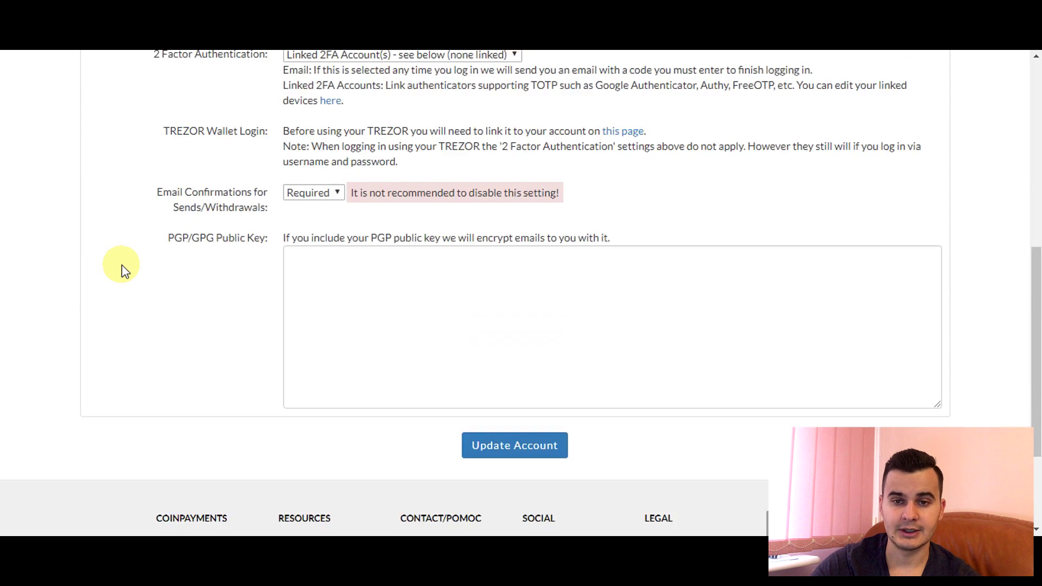
pyautogui.scroll(2, 122, 265)
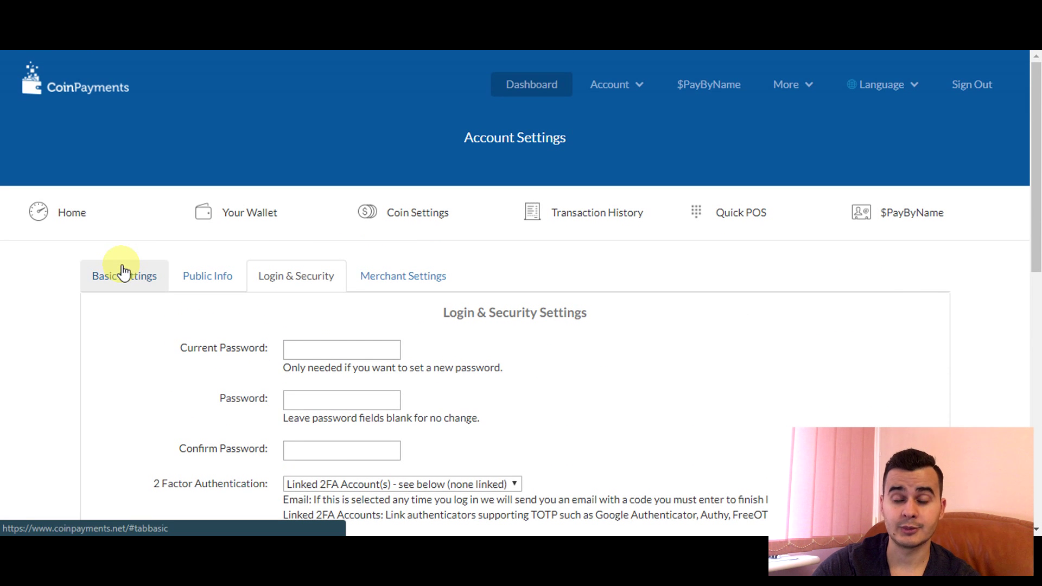